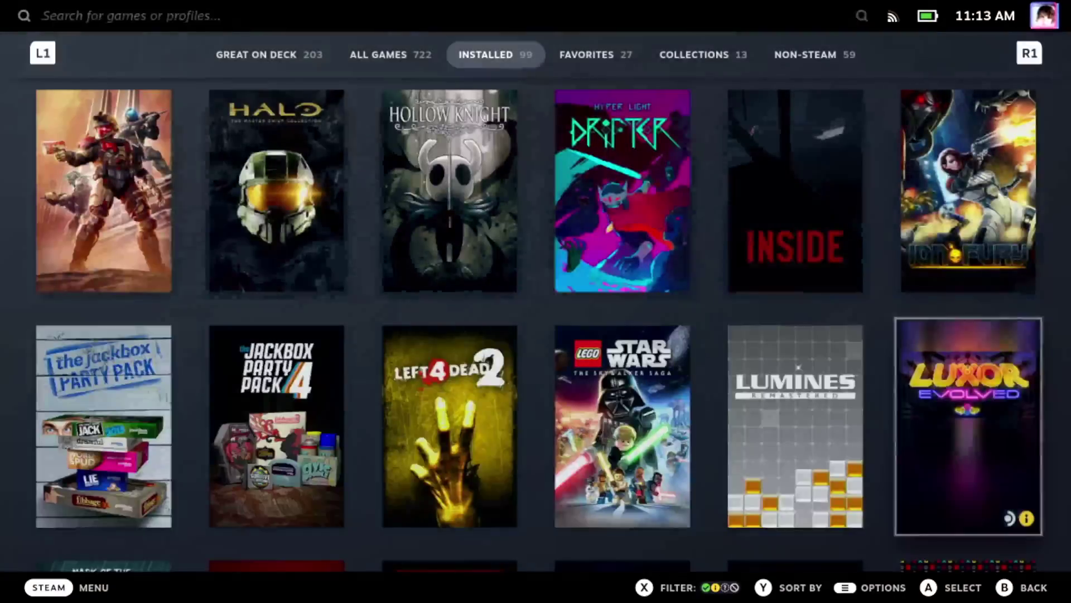
- From the Steam menu's Power options, choose Switch to Desktop
{"action": "key", "text": "super"}
{"action": "key", "text": "Up"}
{"action": "key", "text": "Down"}
{"action": "key", "text": "Down"}
{"action": "key", "text": "Return"}
{"action": "key", "text": "Down"}
{"action": "key", "text": "Down"}
{"action": "key", "text": "Down"}
{"action": "key", "text": "Down"}
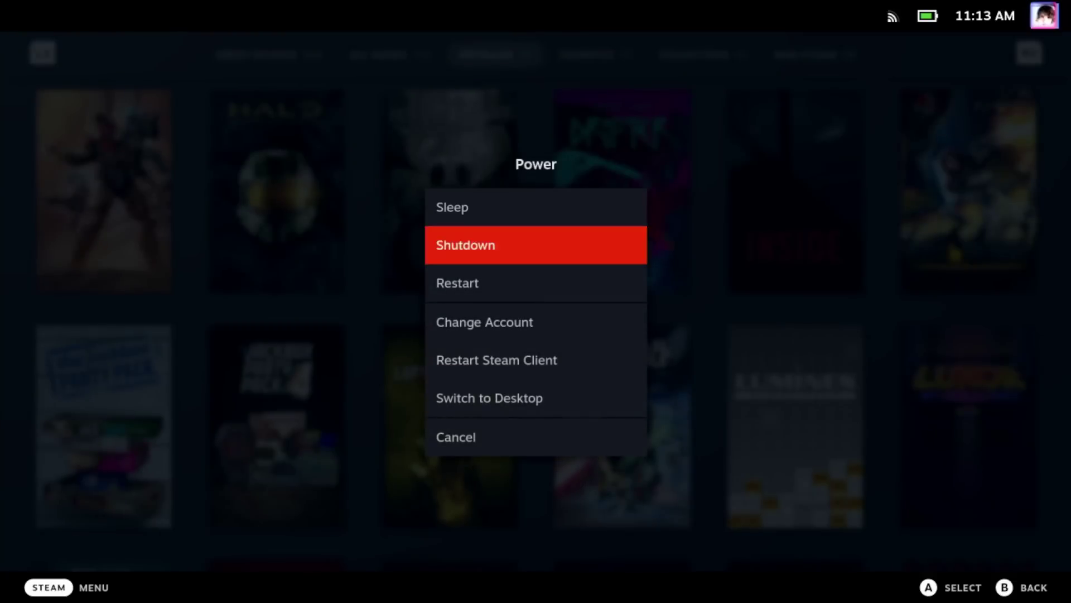
{"action": "key", "text": "Down"}
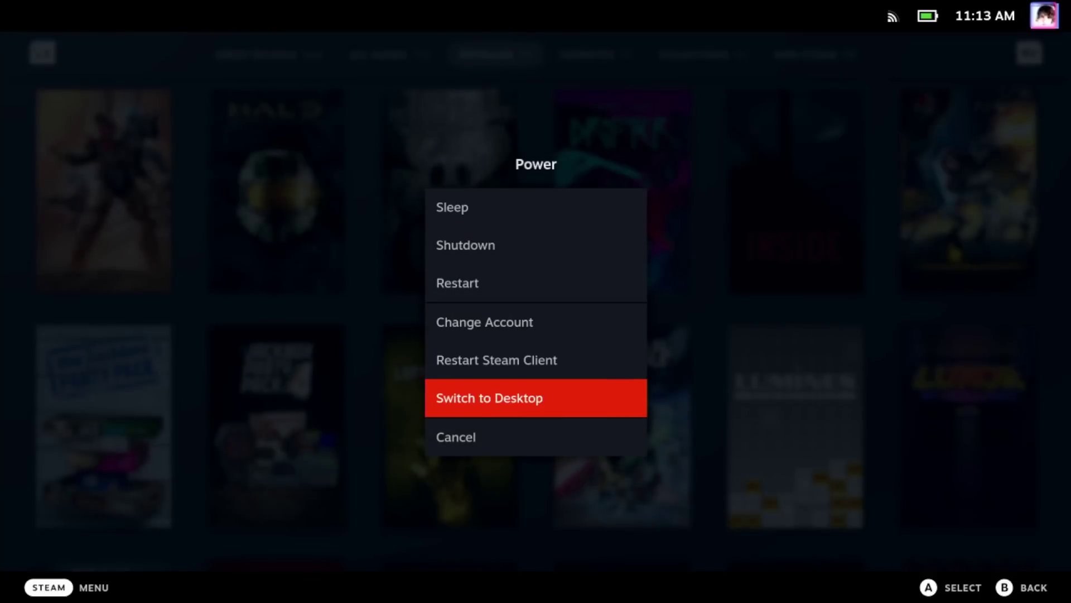
{"action": "key", "text": "Return"}
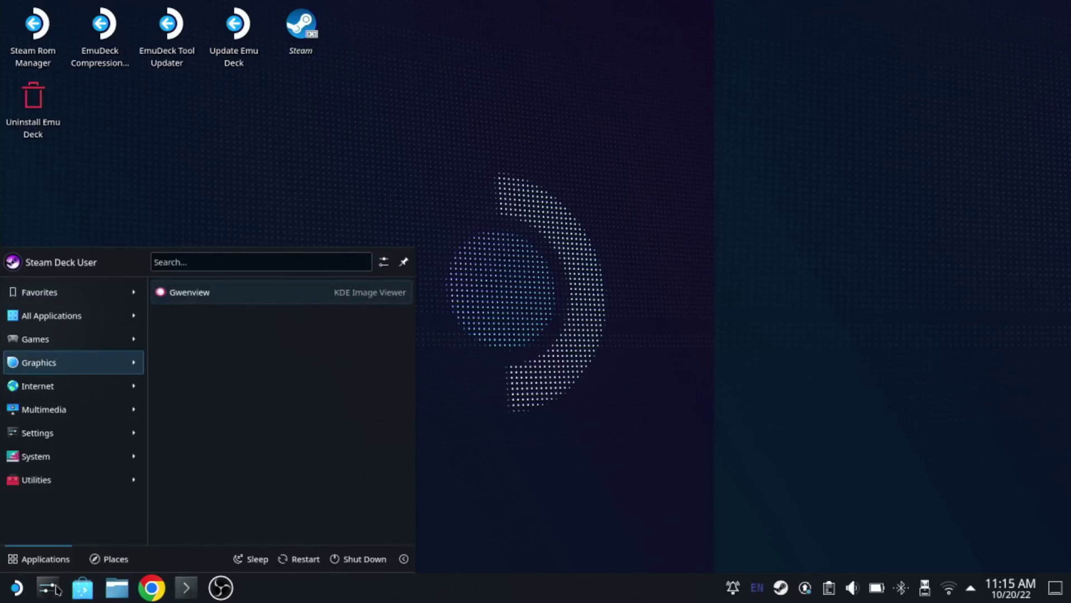
- Search Discover for 'minecraft', install GDLauncher, and launch it from its details page
{"action": "left_click", "coordinate": [591, 554]}
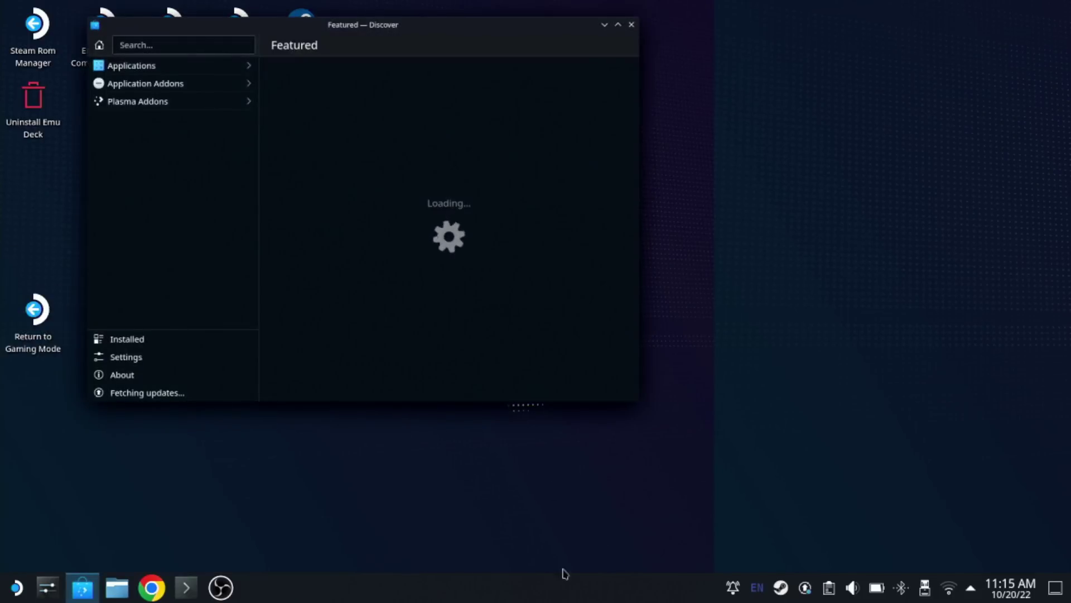
{"action": "left_click", "coordinate": [139, 43]}
{"action": "type", "text": "minecraft"}
{"action": "scroll", "coordinate": [441, 269], "scroll_direction": "down", "scroll_amount": 2}
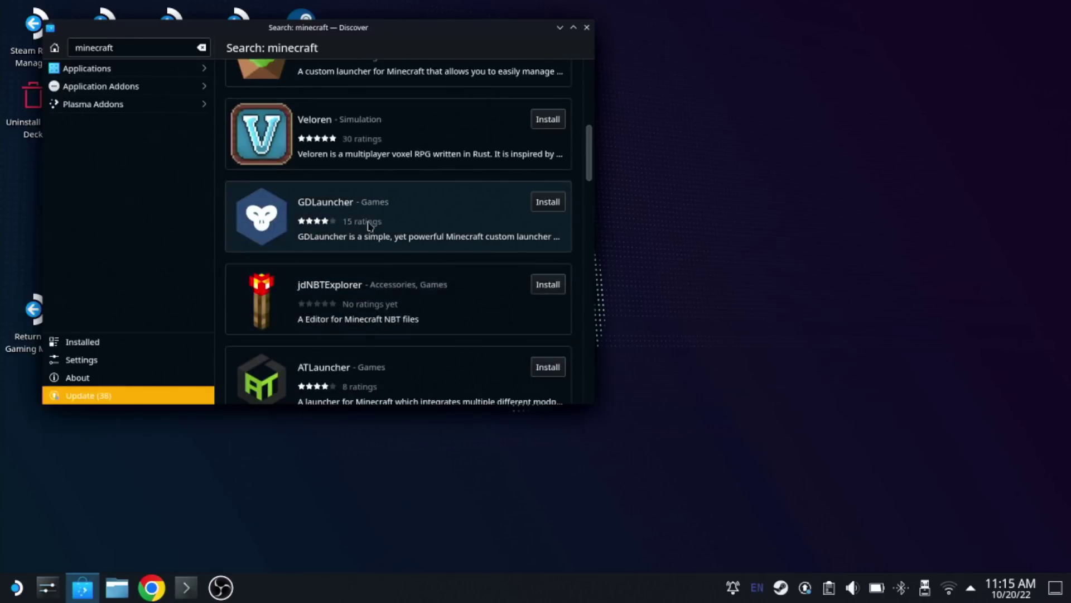
{"action": "left_click", "coordinate": [548, 202]}
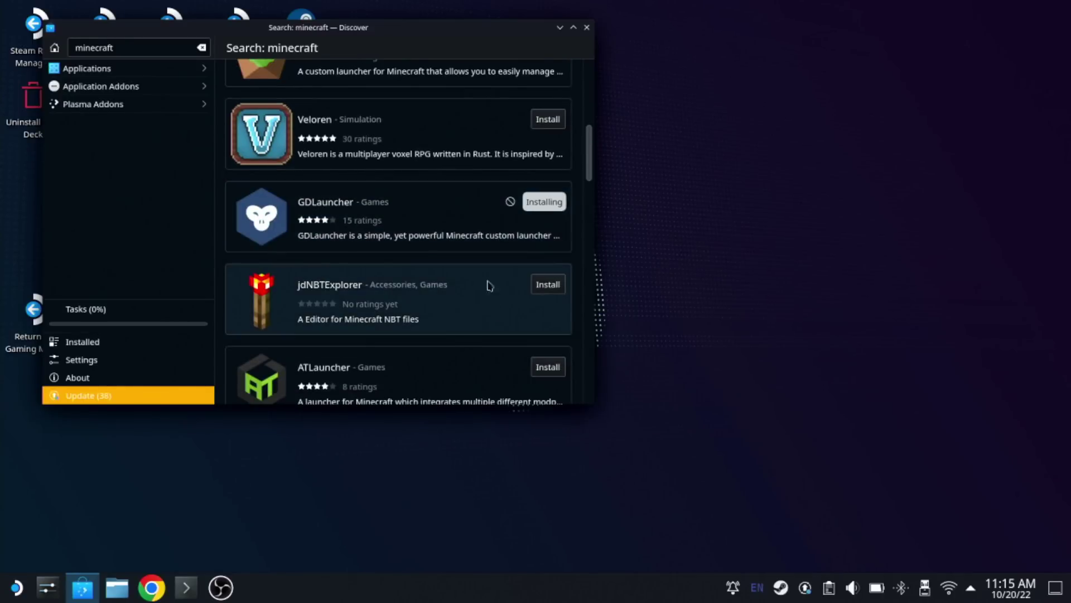
{"action": "left_click", "coordinate": [326, 484]}
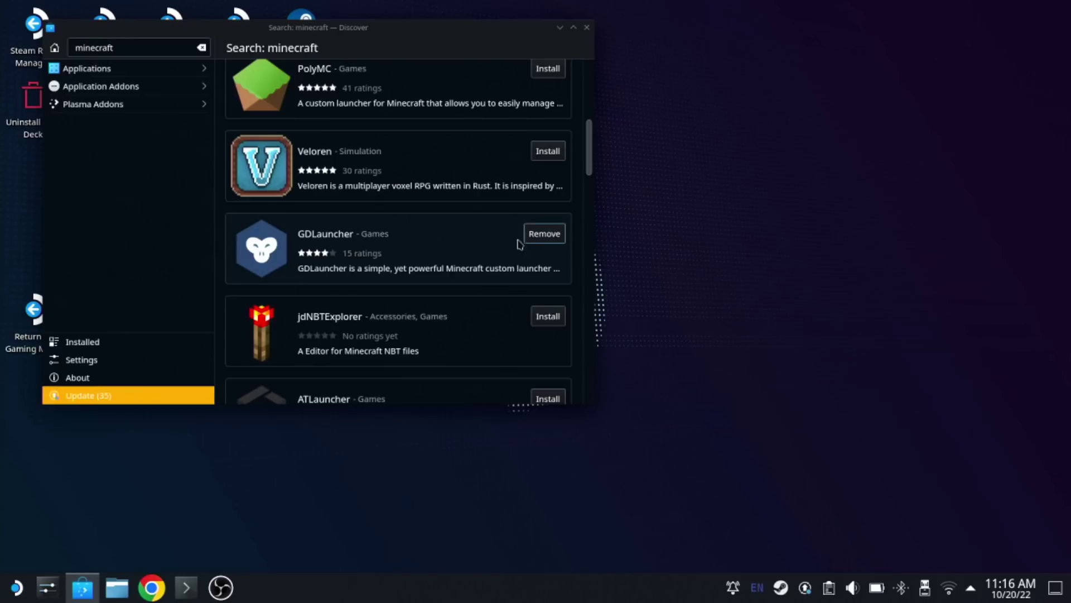
{"action": "left_click", "coordinate": [388, 269]}
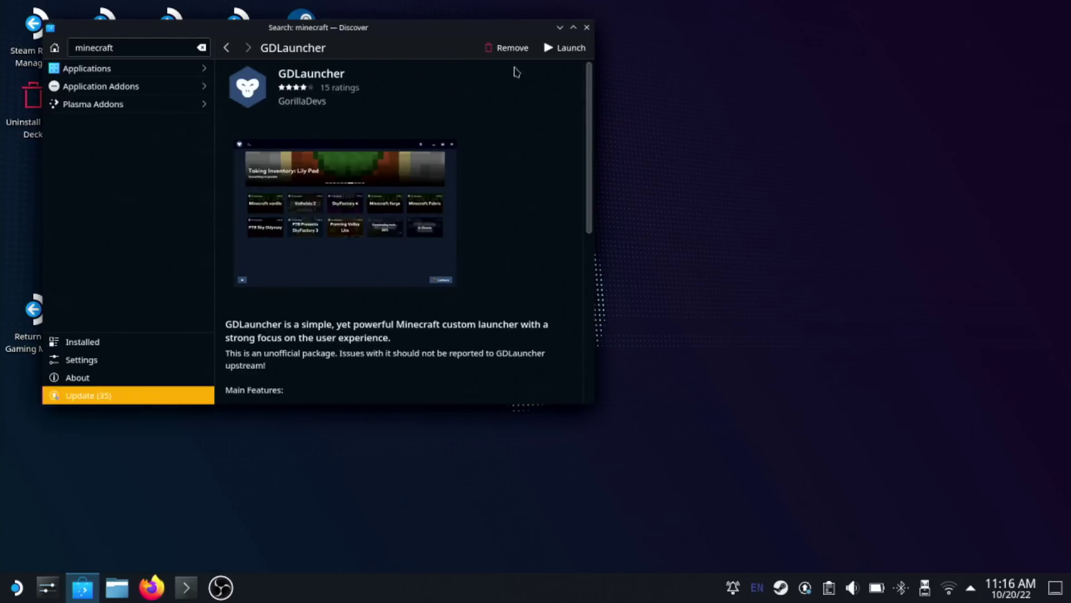
{"action": "left_click", "coordinate": [567, 48]}
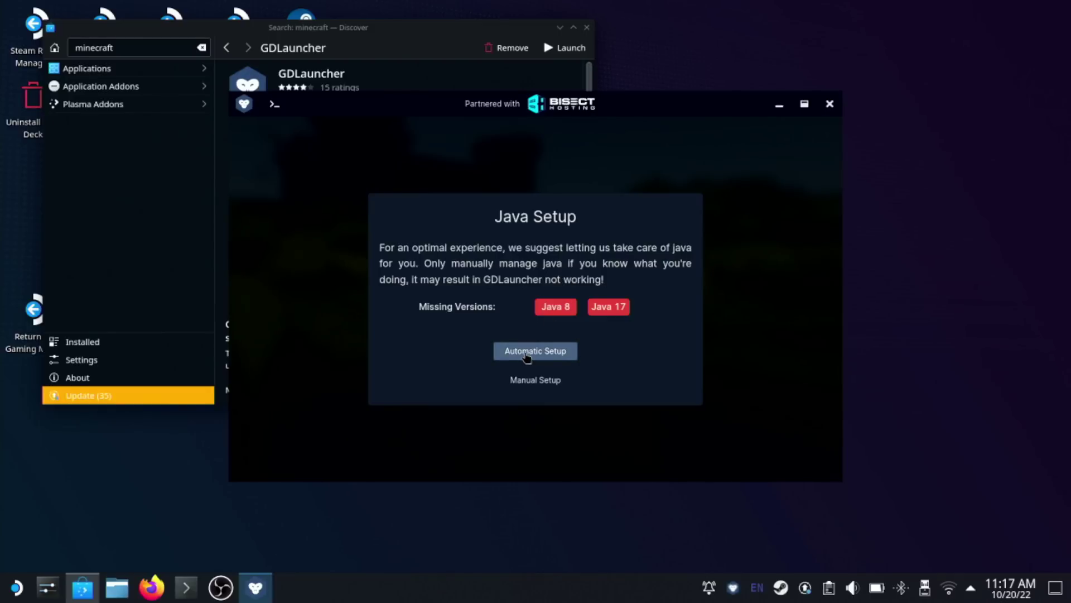
- Run the Java Setup's Automatic Setup, minimizing Discover and dismissing the partner popup
{"action": "left_click", "coordinate": [527, 353]}
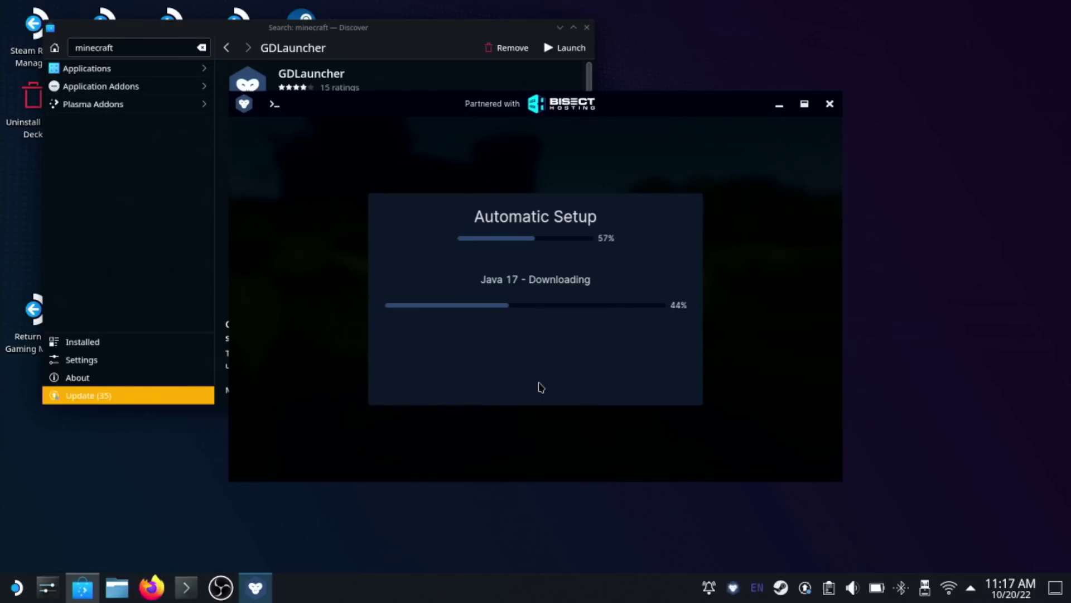
{"action": "left_click", "coordinate": [560, 28]}
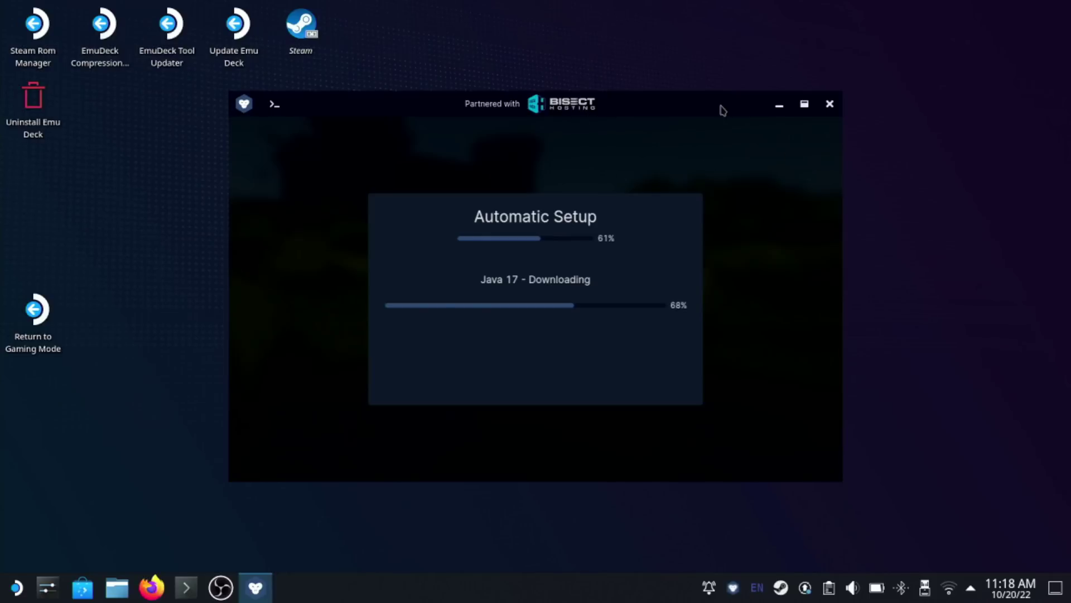
{"action": "left_click", "coordinate": [664, 210]}
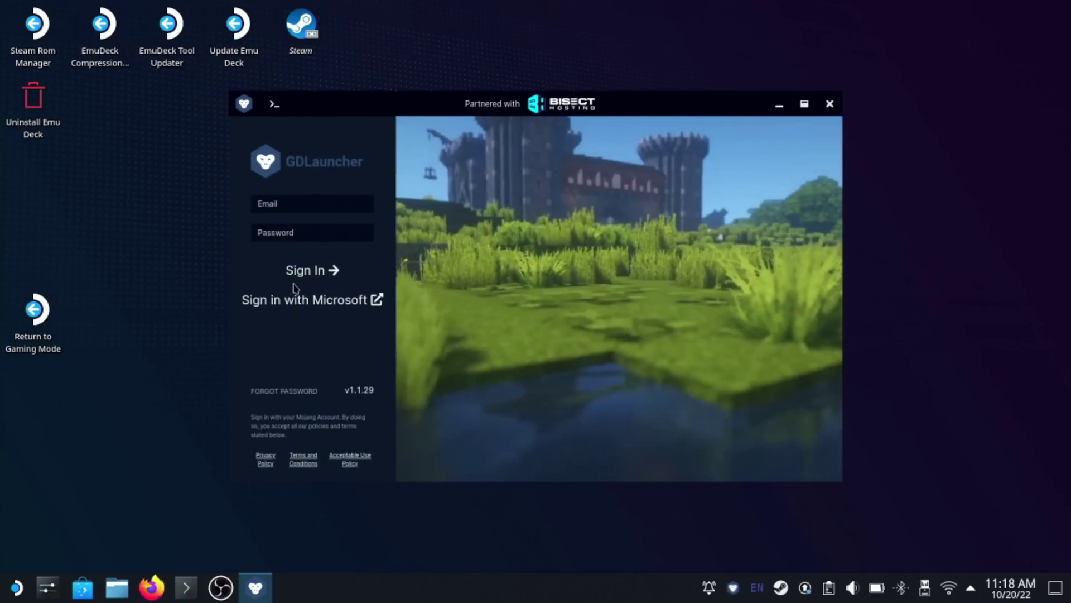
- Sign in with Microsoft using the account password and grant GDLauncher access
{"action": "left_click", "coordinate": [294, 304]}
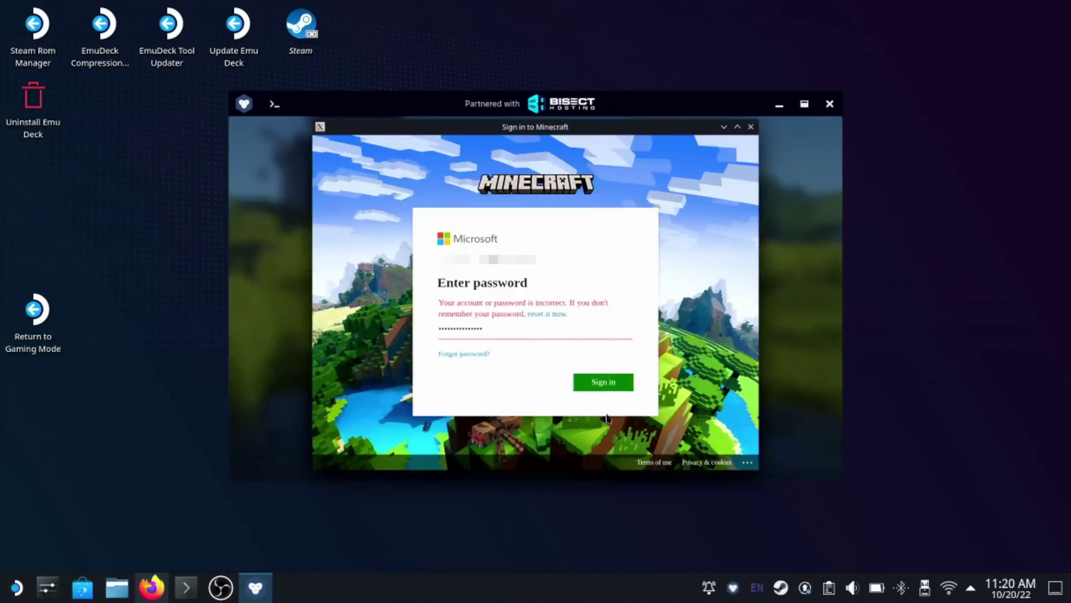
{"action": "left_click", "coordinate": [609, 379]}
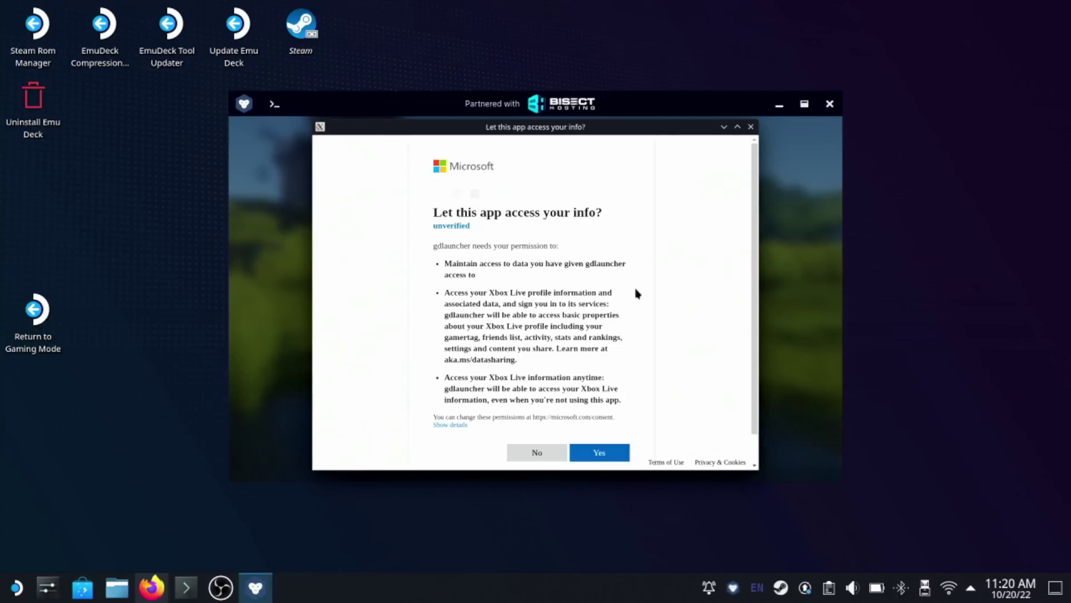
{"action": "scroll", "coordinate": [612, 359], "scroll_direction": "down", "scroll_amount": 1}
{"action": "left_click", "coordinate": [601, 425]}
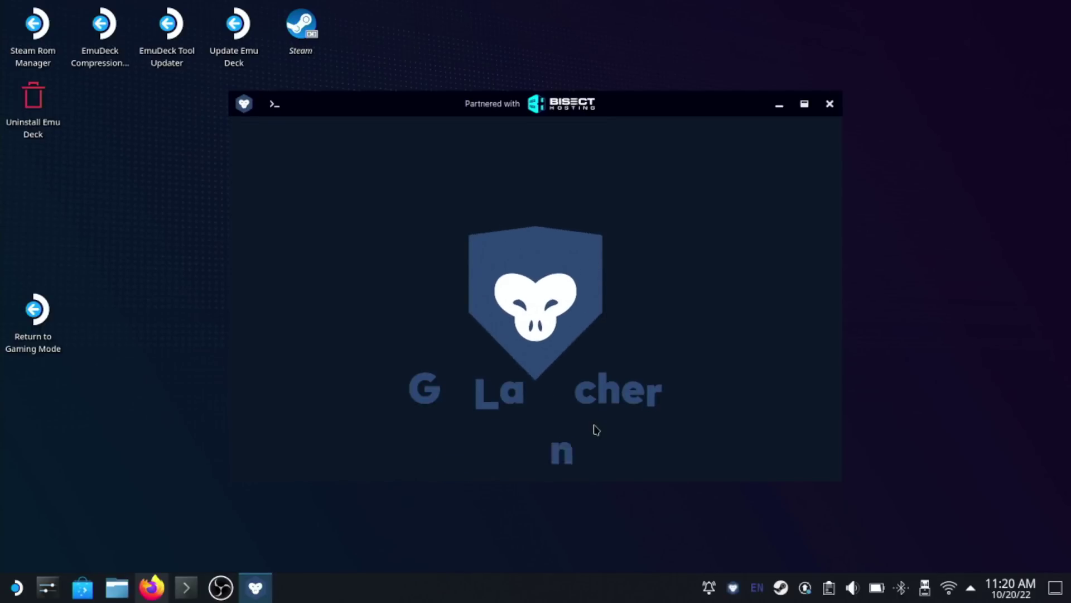
- Skip through the welcome pages and close the What's New notes
{"action": "left_click", "coordinate": [810, 458]}
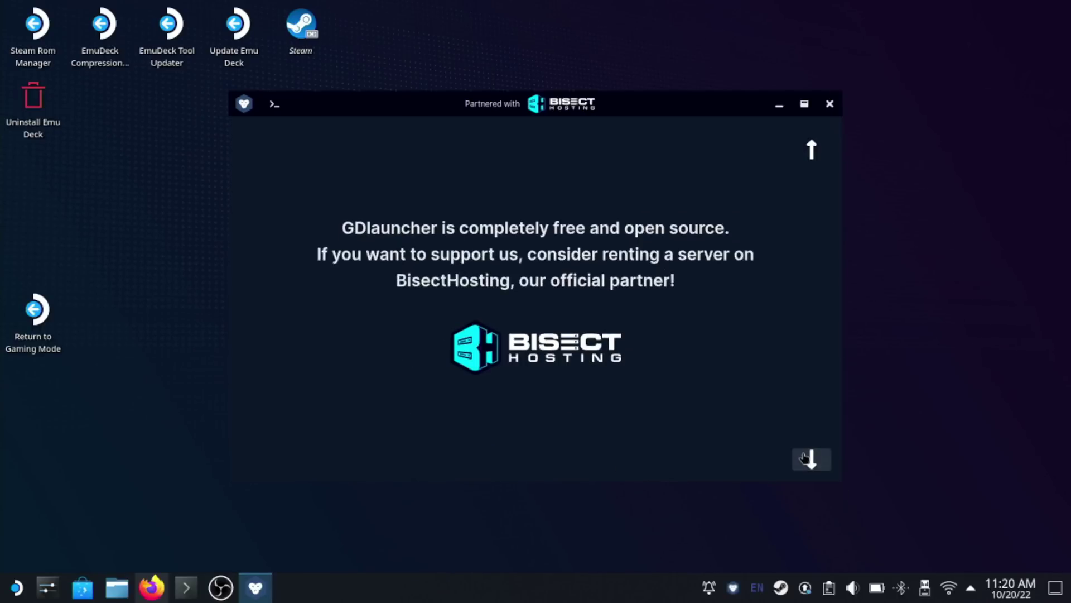
{"action": "left_click", "coordinate": [805, 458]}
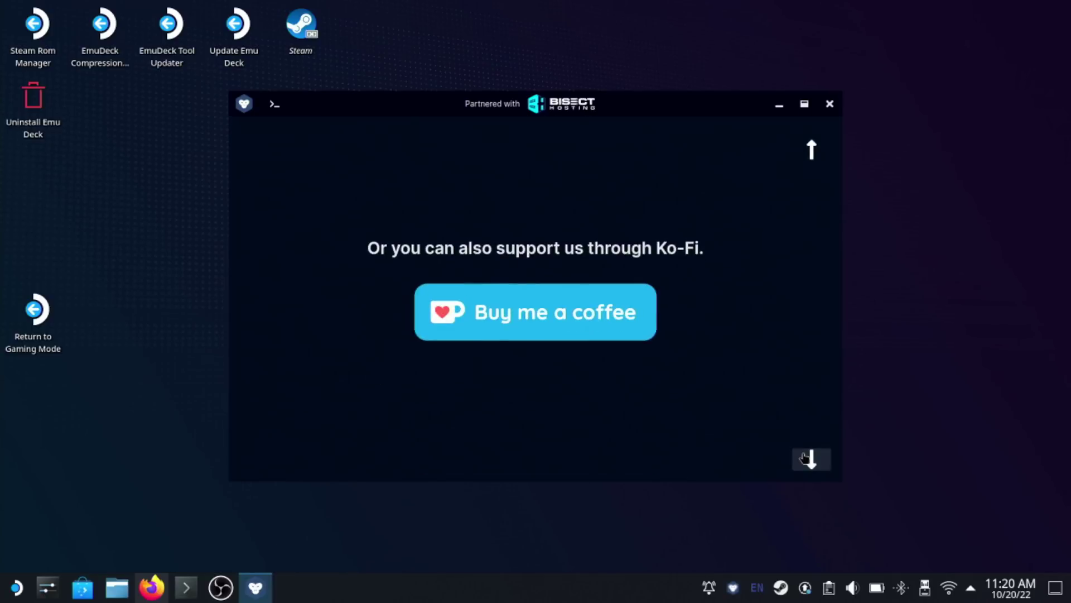
{"action": "left_click", "coordinate": [805, 458]}
{"action": "left_click", "coordinate": [805, 457]}
{"action": "left_click", "coordinate": [656, 151]}
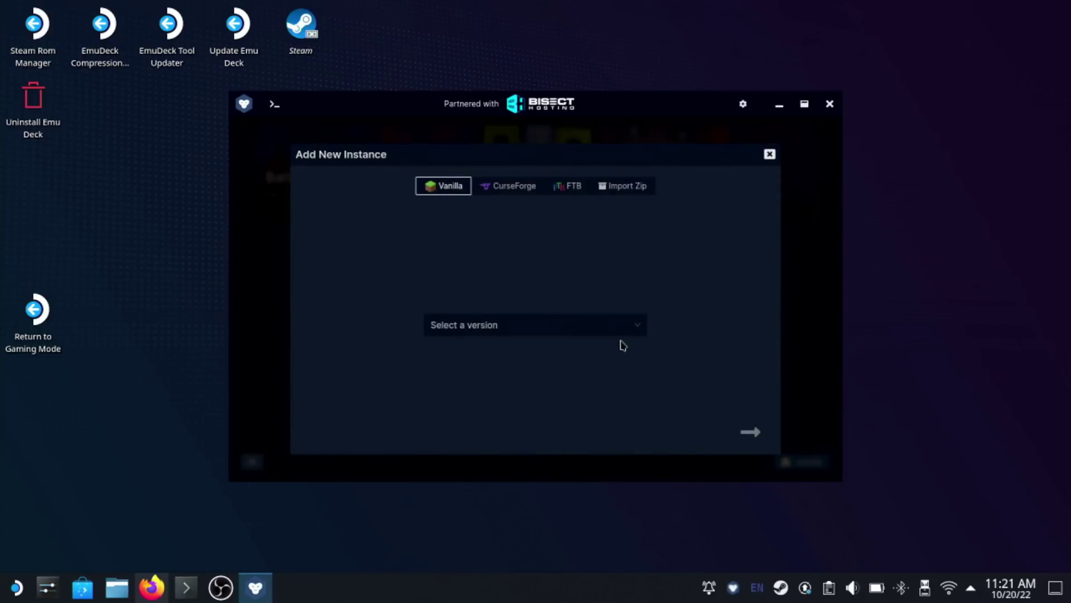
- Create a Vanilla release 1.19.2 instance named 'Minecraft vanilla'
{"action": "left_click", "coordinate": [600, 324]}
{"action": "left_click", "coordinate": [443, 349]}
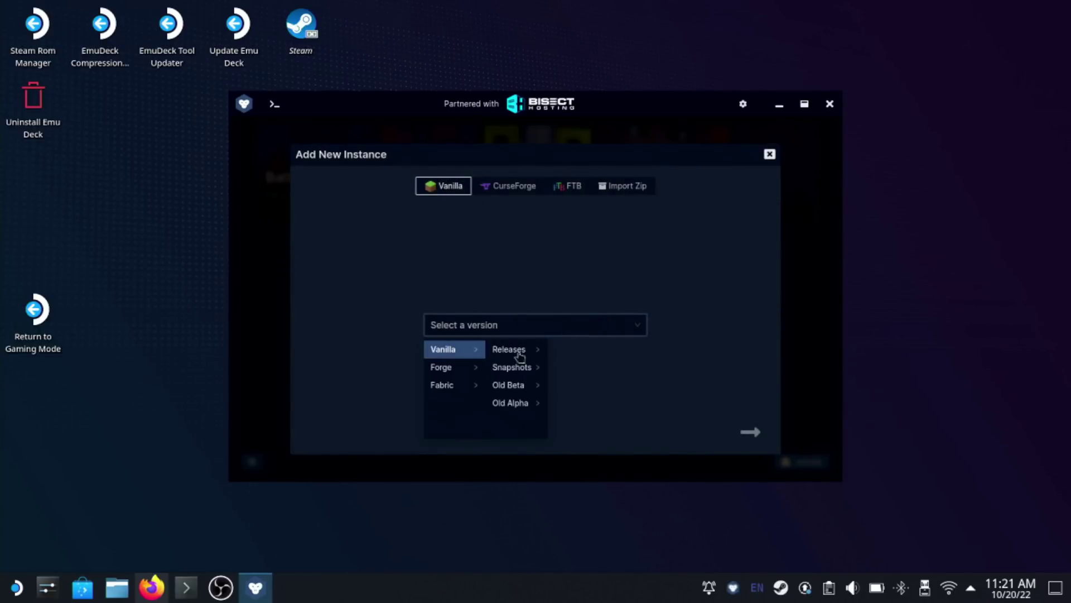
{"action": "left_click", "coordinate": [525, 350]}
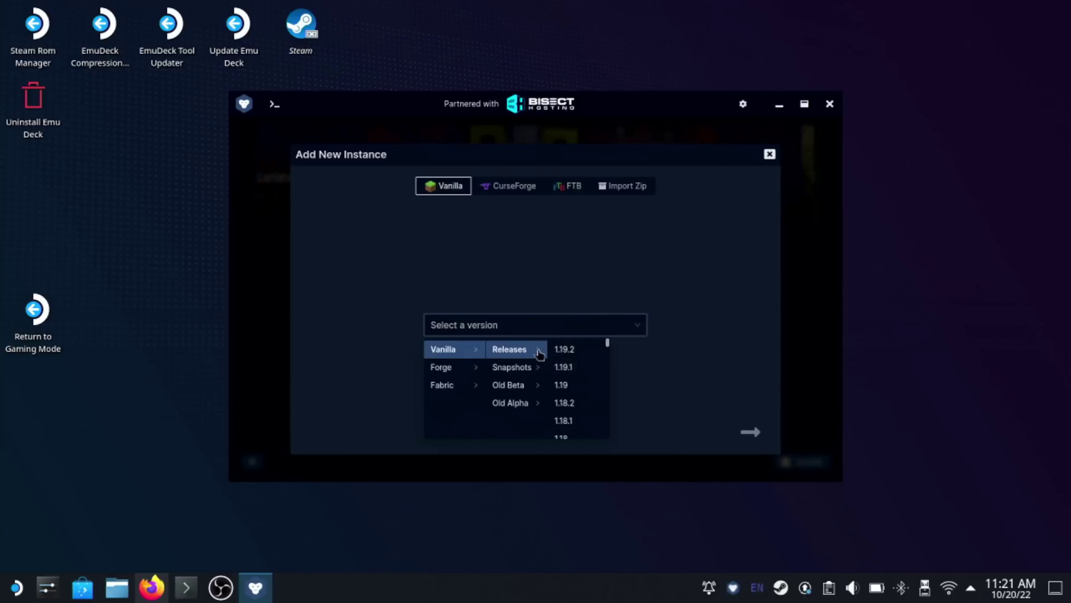
{"action": "left_click", "coordinate": [579, 350]}
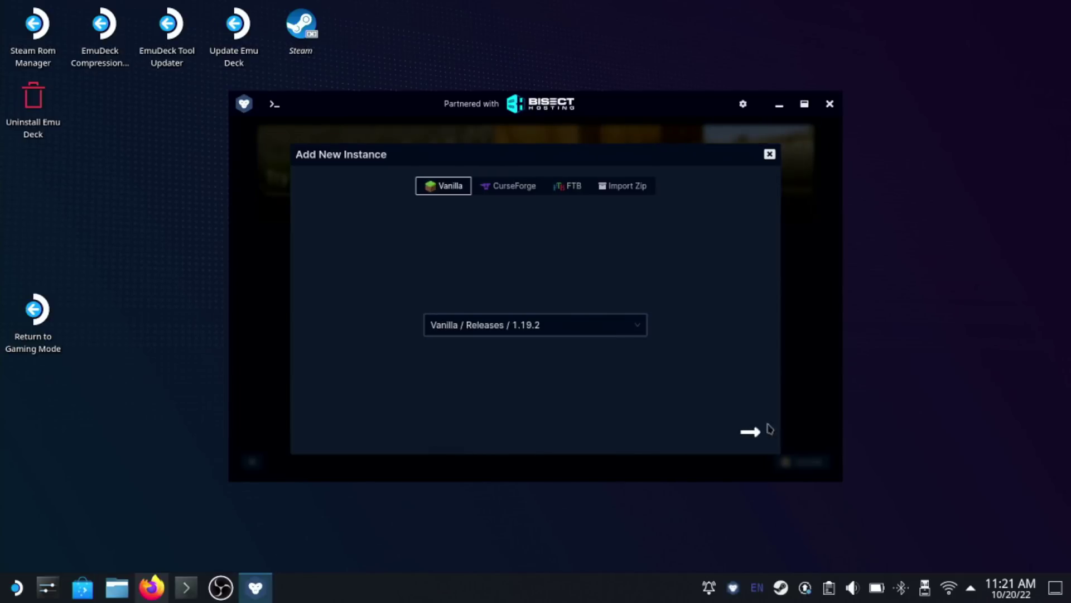
{"action": "left_click", "coordinate": [748, 431]}
{"action": "left_click", "coordinate": [753, 432]}
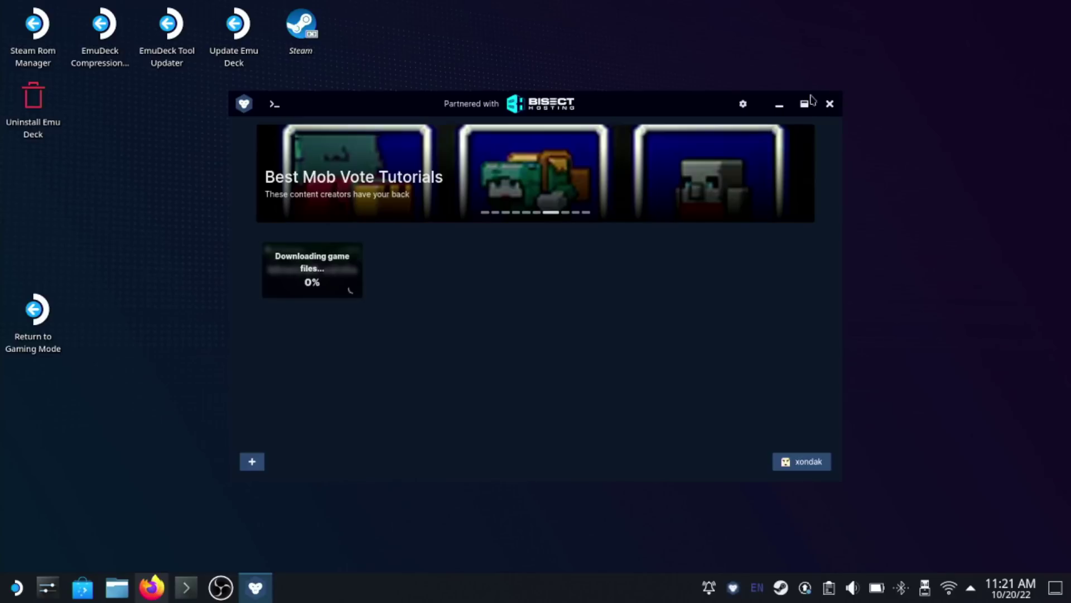
- Turn off Discord Integration in the launcher settings
{"action": "left_click", "coordinate": [740, 107]}
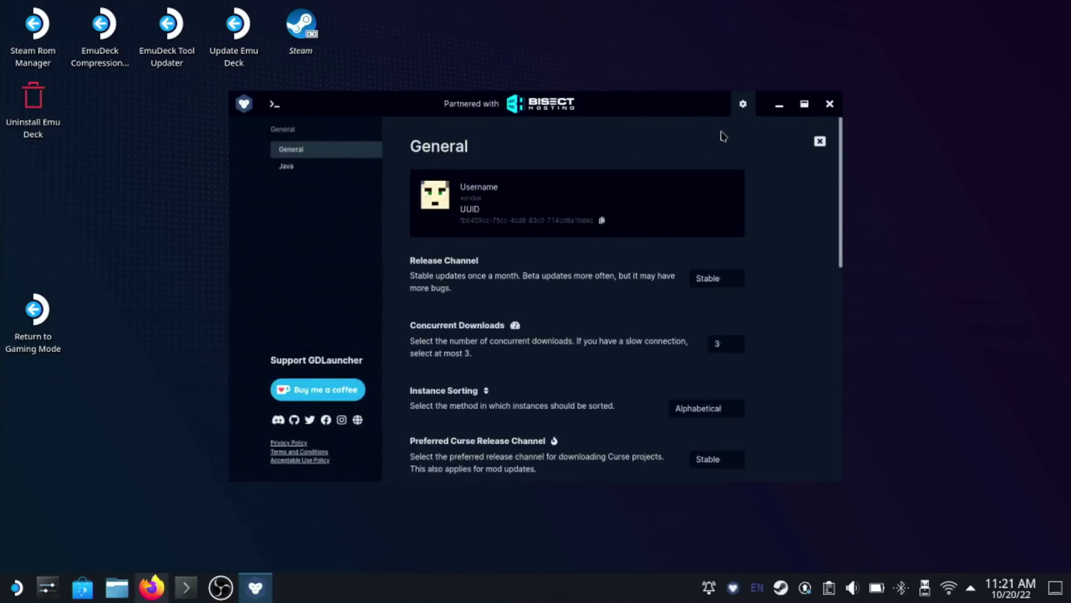
{"action": "scroll", "coordinate": [723, 134], "scroll_direction": "down", "scroll_amount": 5}
{"action": "scroll", "coordinate": [723, 167], "scroll_direction": "down", "scroll_amount": 1}
{"action": "left_click", "coordinate": [732, 243]}
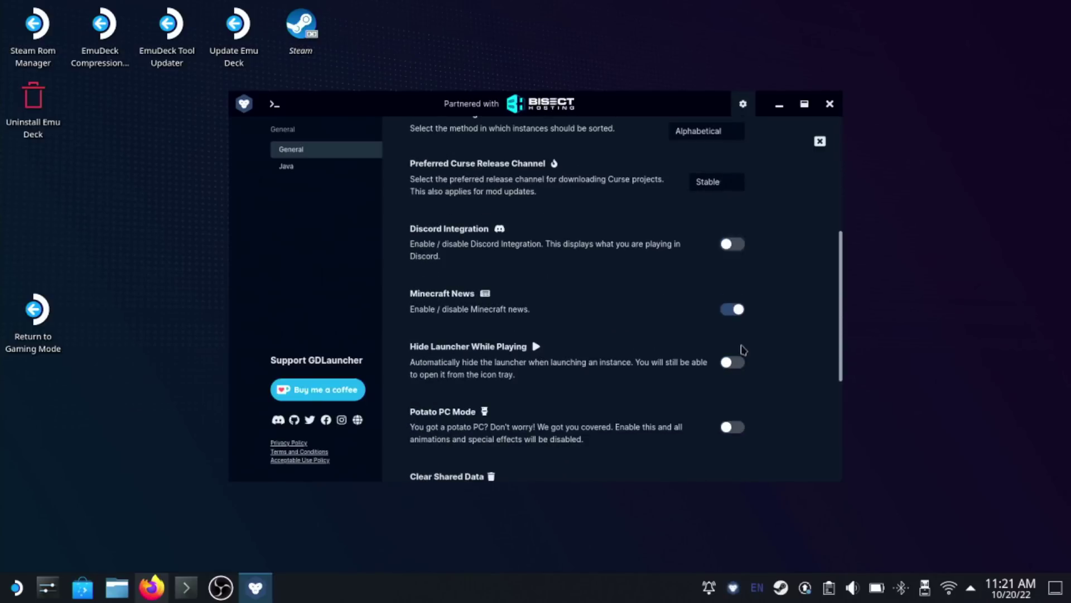
{"action": "scroll", "coordinate": [678, 353], "scroll_direction": "down", "scroll_amount": 4}
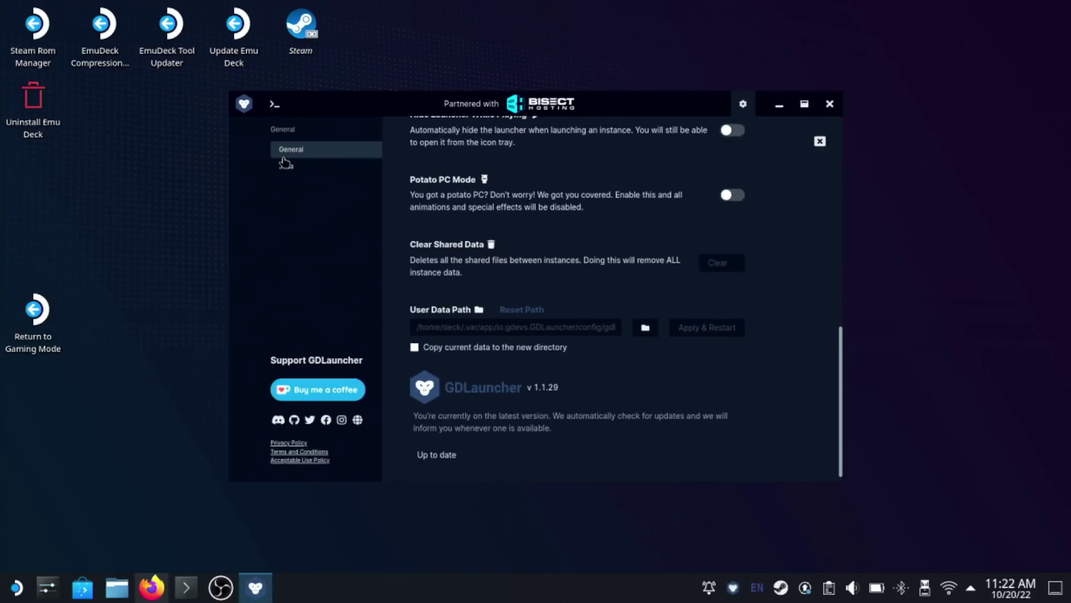
- Enter width 1280 and height 800 in the Java settings' game resolution
{"action": "left_click", "coordinate": [284, 165]}
{"action": "scroll", "coordinate": [569, 245], "scroll_direction": "down", "scroll_amount": 1}
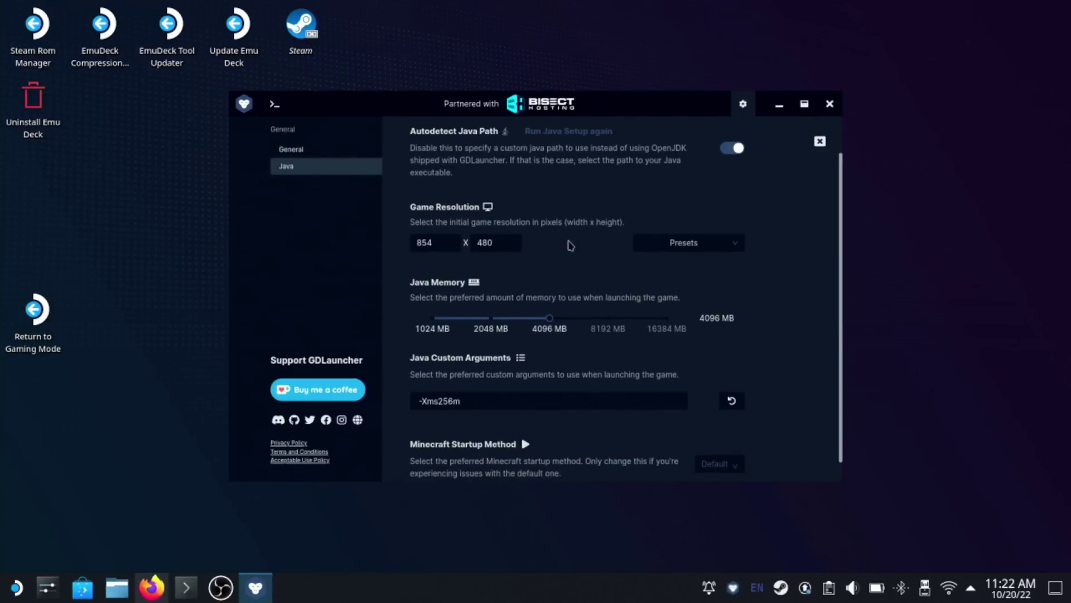
{"action": "scroll", "coordinate": [569, 245], "scroll_direction": "down", "scroll_amount": 1}
{"action": "left_click_drag", "start_coordinate": [440, 219], "coordinate": [397, 220]}
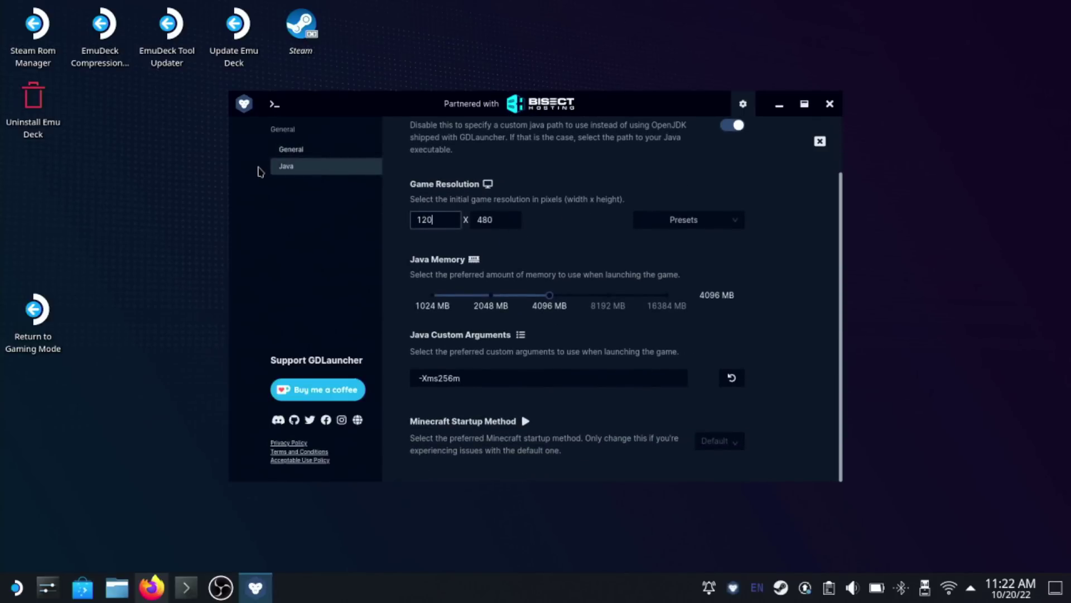
{"action": "type", "text": "1280"}
{"action": "key", "text": "Tab"}
{"action": "type", "text": "8"}
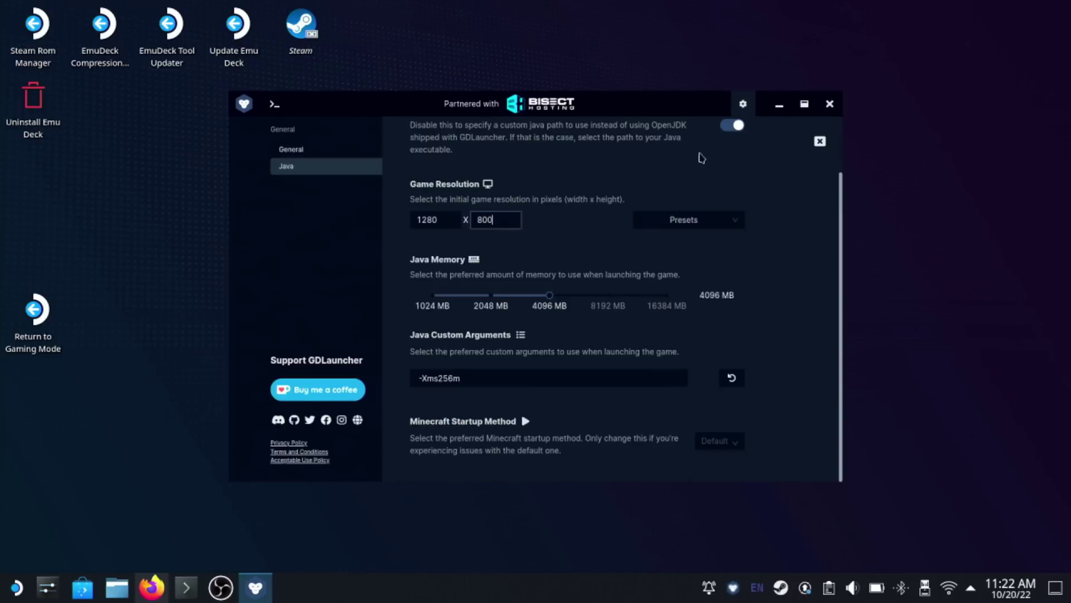
{"action": "left_click", "coordinate": [683, 222]}
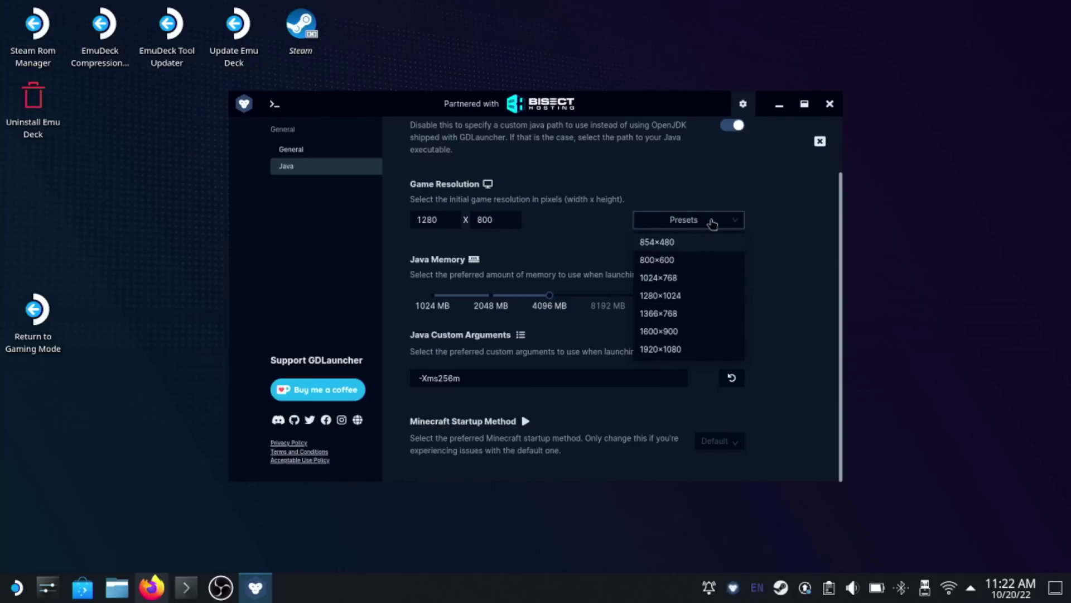
{"action": "left_click", "coordinate": [793, 318]}
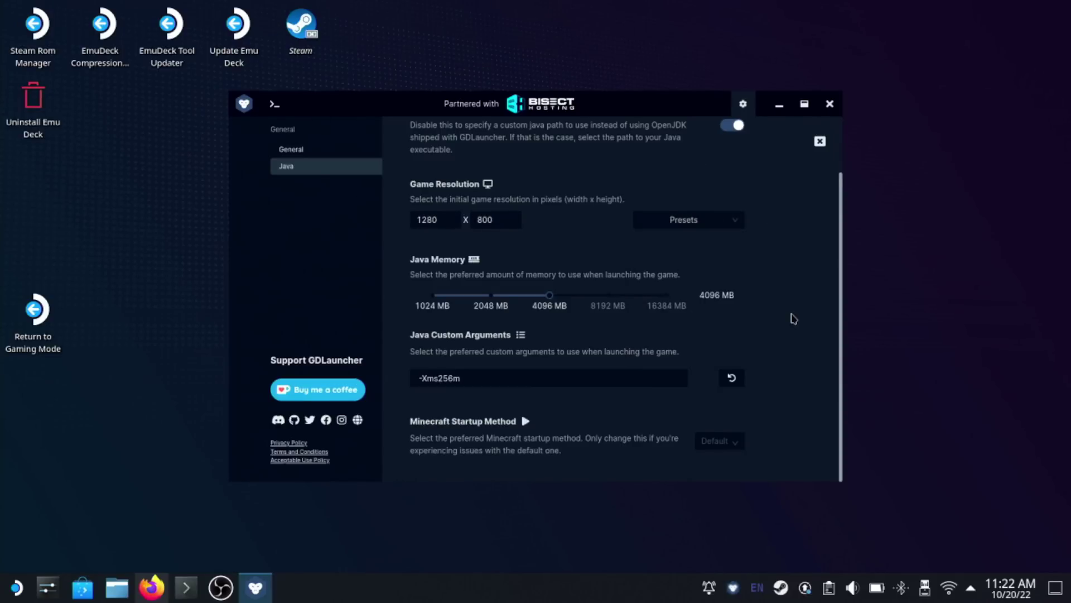
{"action": "scroll", "coordinate": [833, 348], "scroll_direction": "up", "scroll_amount": 2}
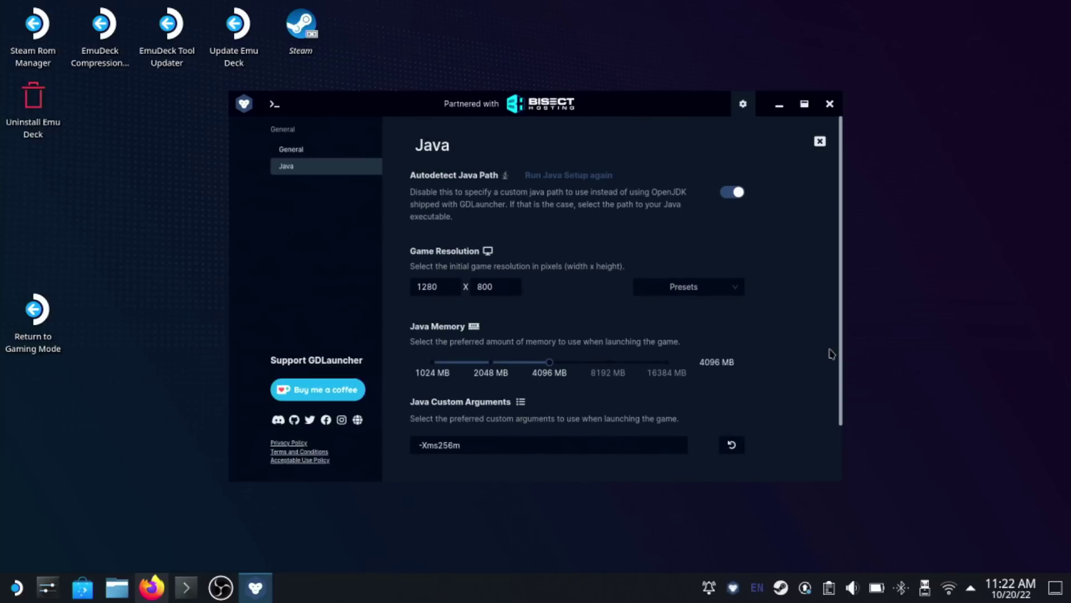
{"action": "left_click", "coordinate": [285, 148]}
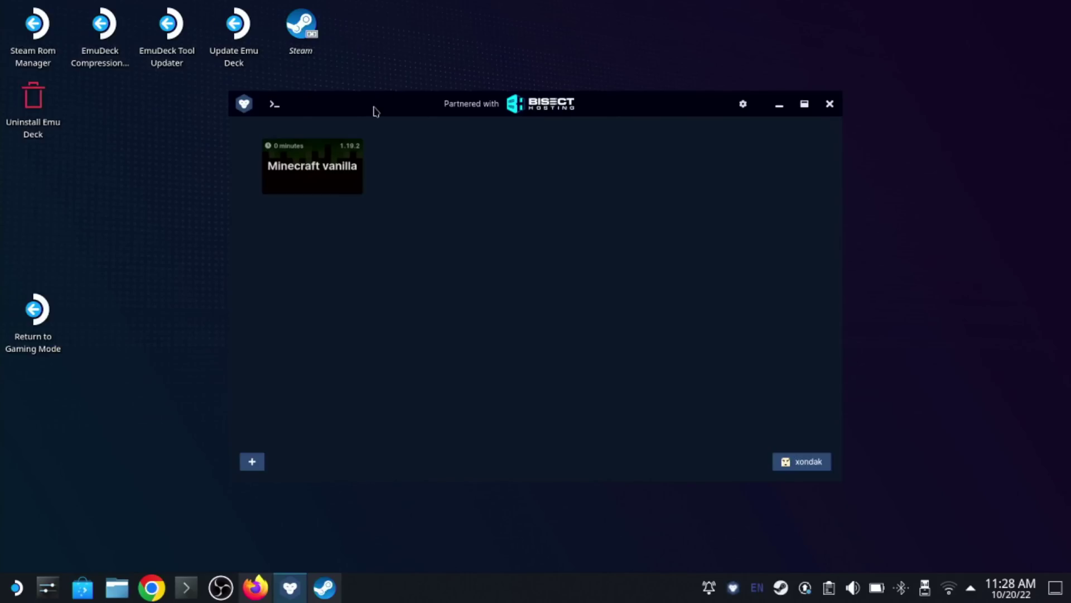
- Launch the Minecraft vanilla instance and open its Options > Video Settings
{"action": "left_click_drag", "start_coordinate": [374, 110], "coordinate": [342, 109]}
{"action": "left_click", "coordinate": [260, 186]}
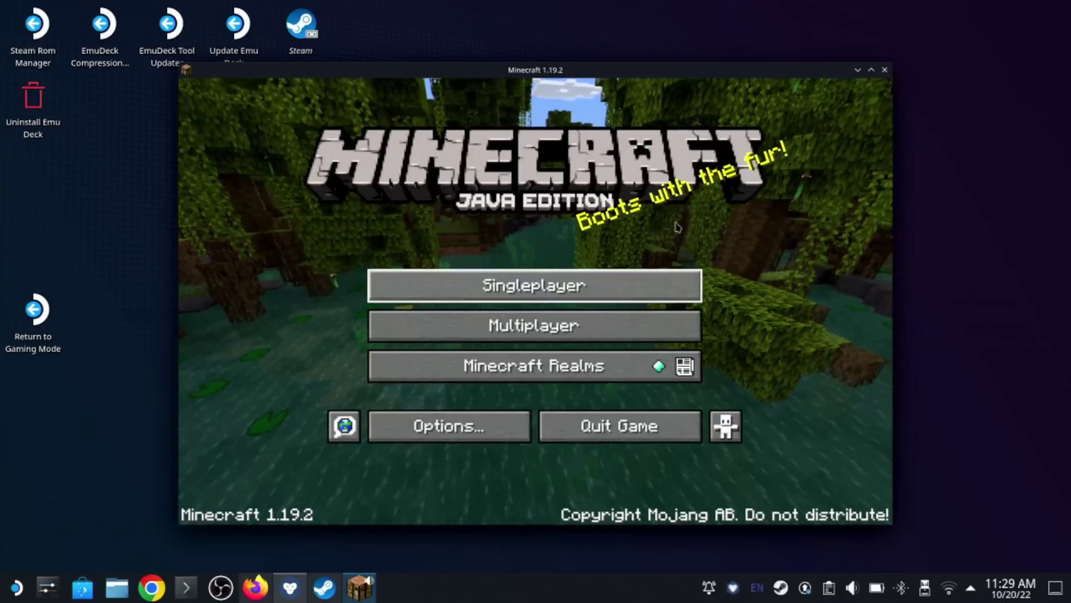
{"action": "key", "text": "Tab"}
{"action": "left_click", "coordinate": [484, 424]}
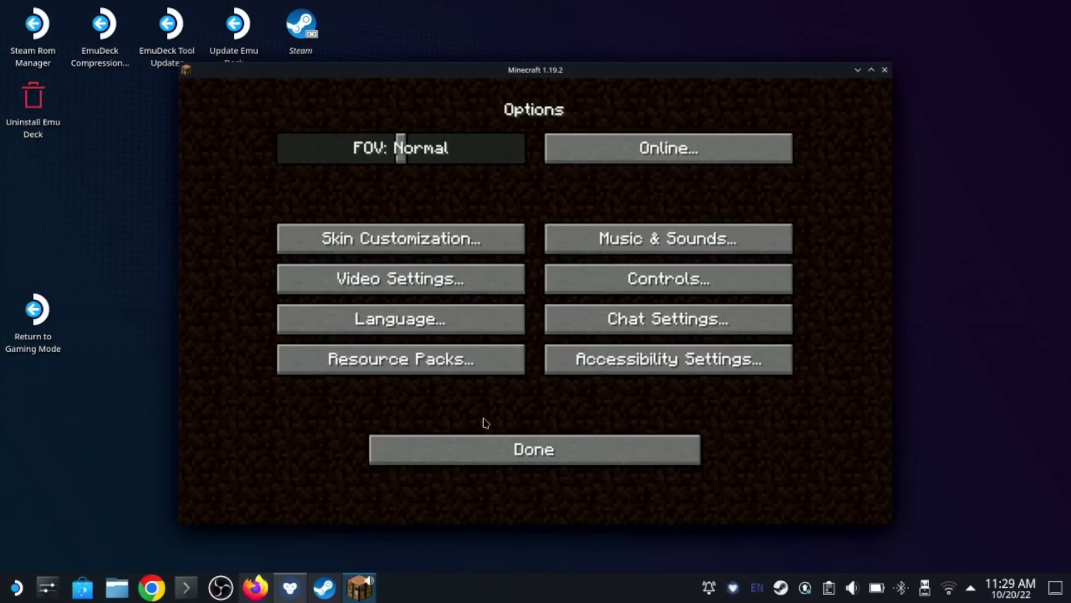
{"action": "left_click", "coordinate": [390, 279]}
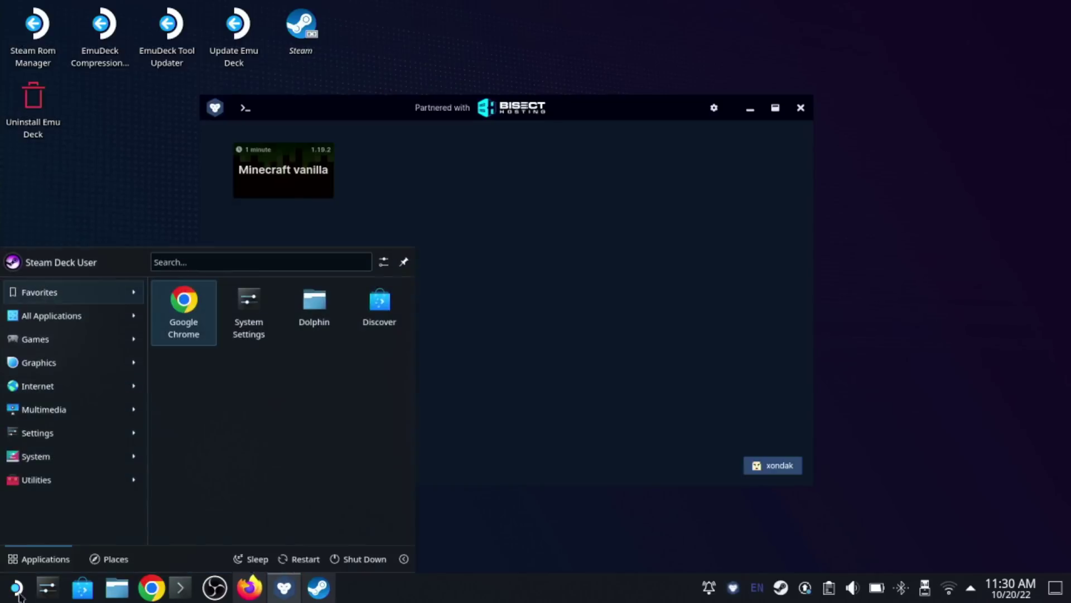
- Search the application launcher for 'minecra' and add GDLauncher to Steam from its context menu
{"action": "type", "text": "gd"}
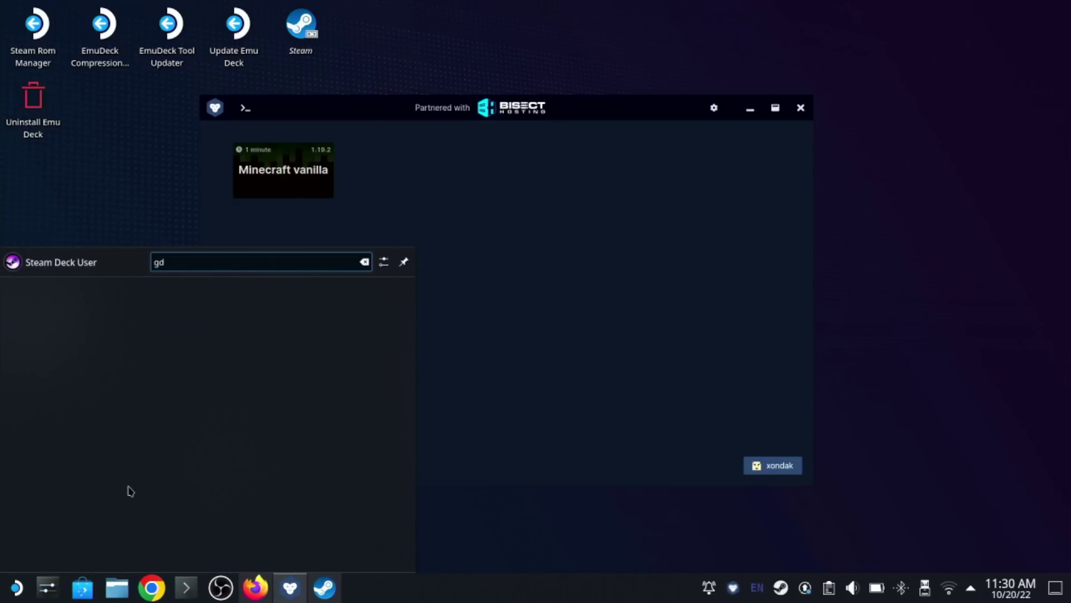
{"action": "key", "text": "BackSpace"}
{"action": "key", "text": "BackSpace"}
{"action": "type", "text": "minecraf"}
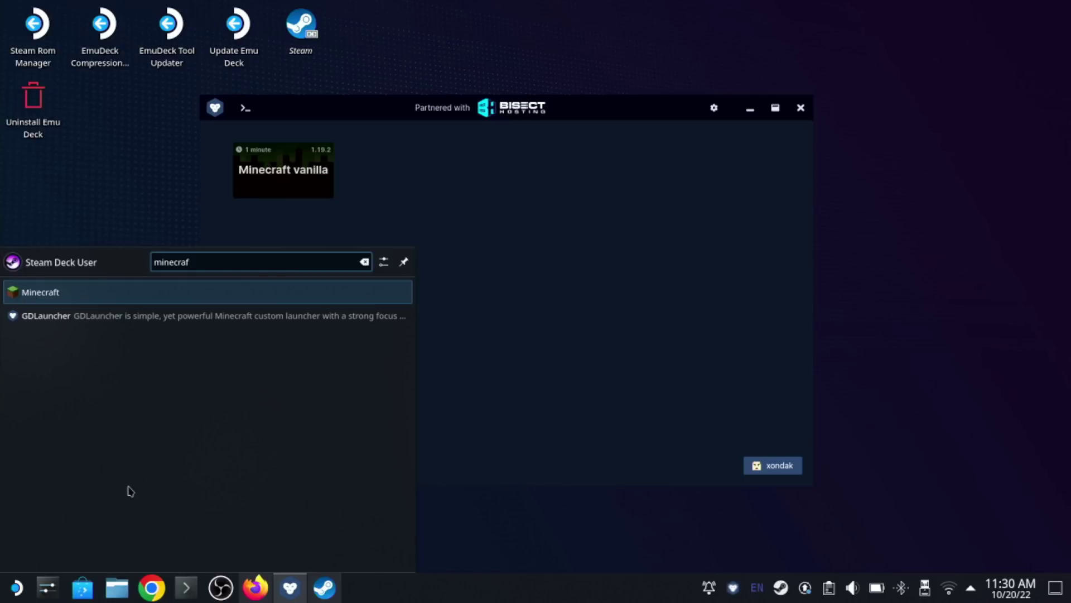
{"action": "right_click", "coordinate": [54, 315]}
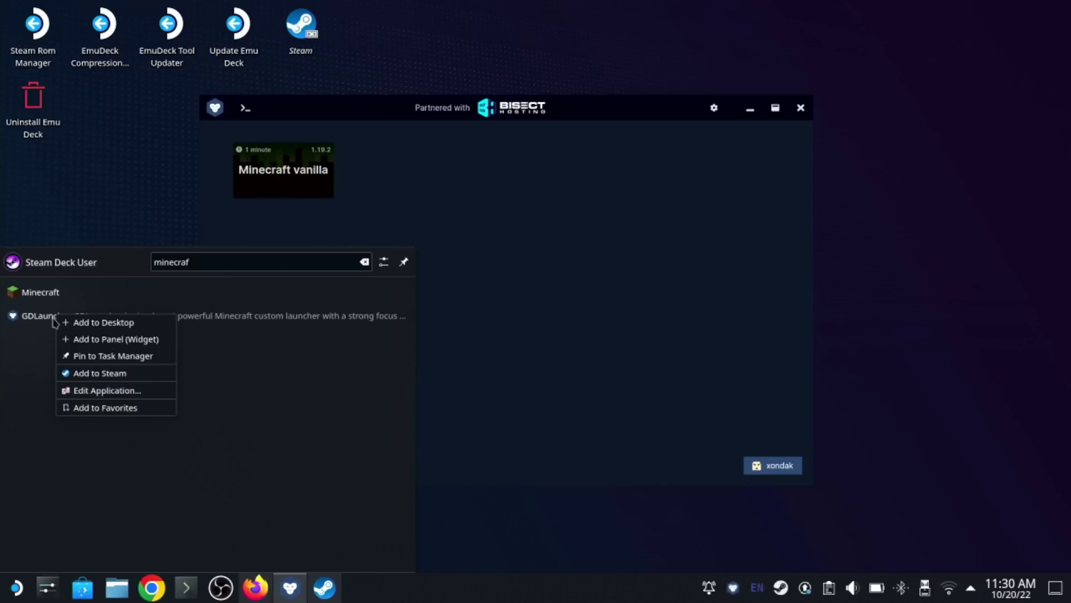
{"action": "left_click", "coordinate": [98, 373]}
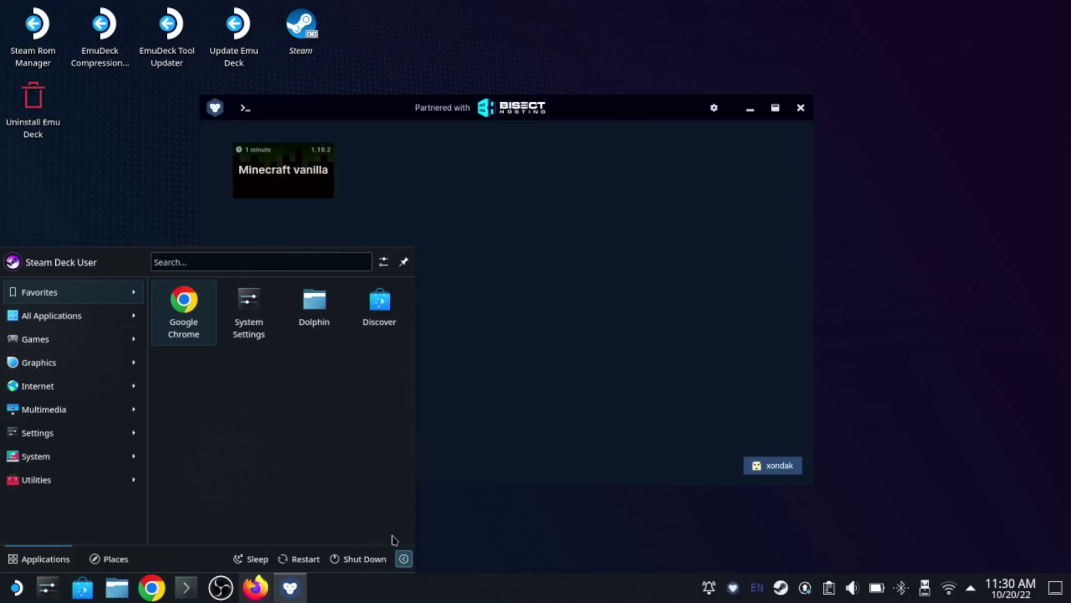
- Activate Return to Gaming Mode on the desktop to bring up the logout screen
{"action": "left_click", "coordinate": [394, 540]}
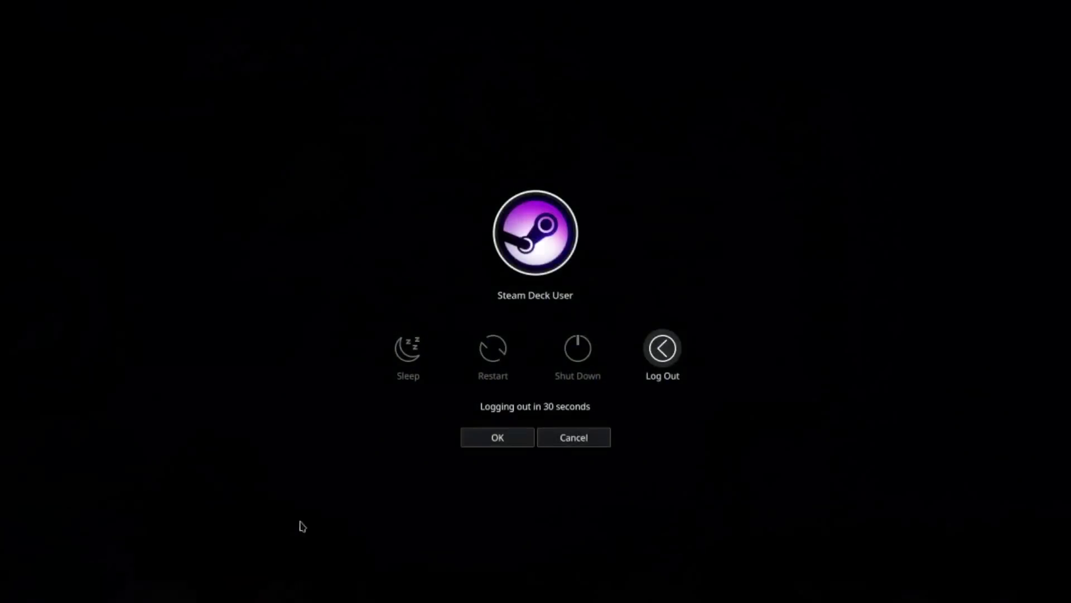
- Confirm the logout, then open GDLauncher from the library's Non-Steam tab
{"action": "left_click", "coordinate": [661, 349]}
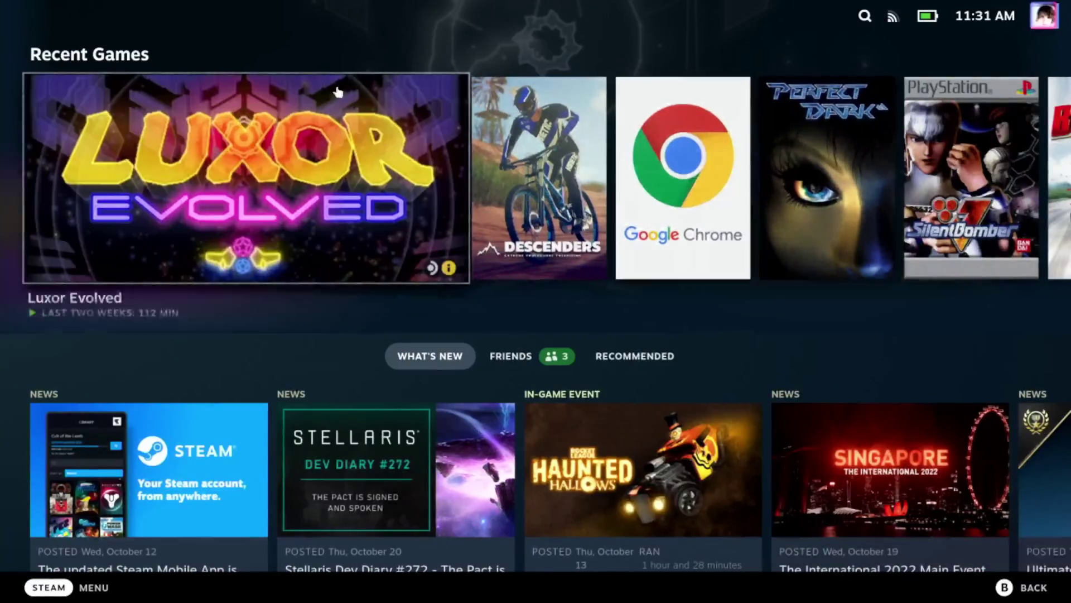
{"action": "left_click", "coordinate": [88, 587]}
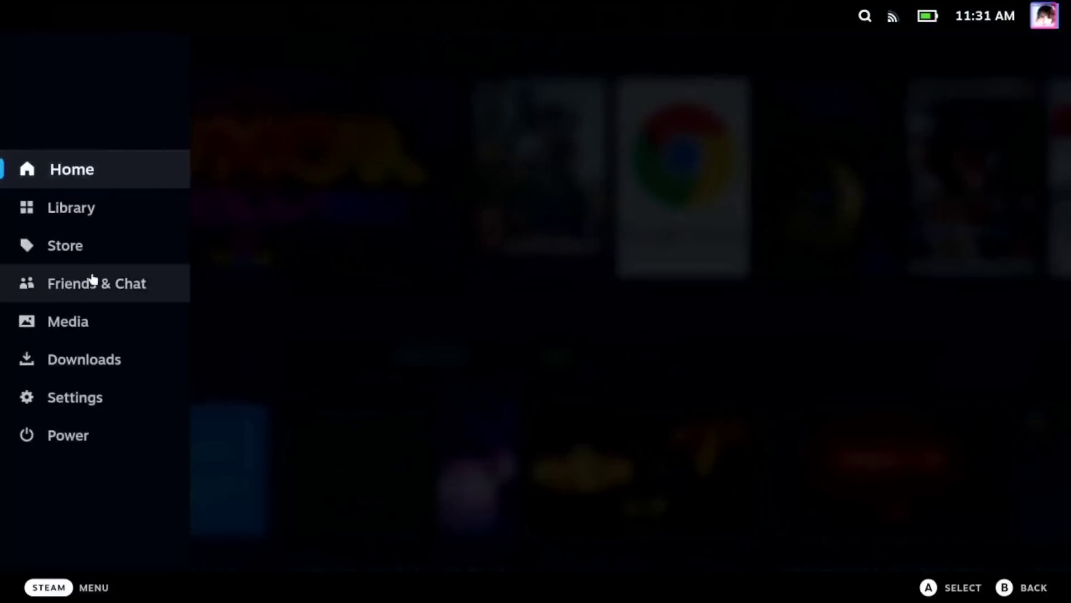
{"action": "left_click", "coordinate": [63, 201]}
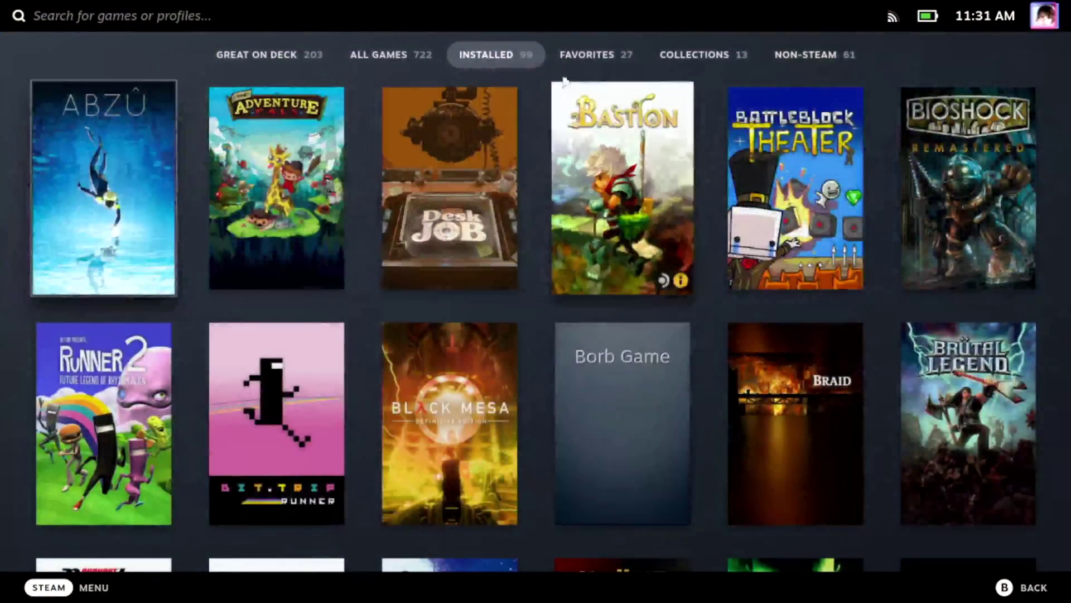
{"action": "left_click", "coordinate": [806, 60]}
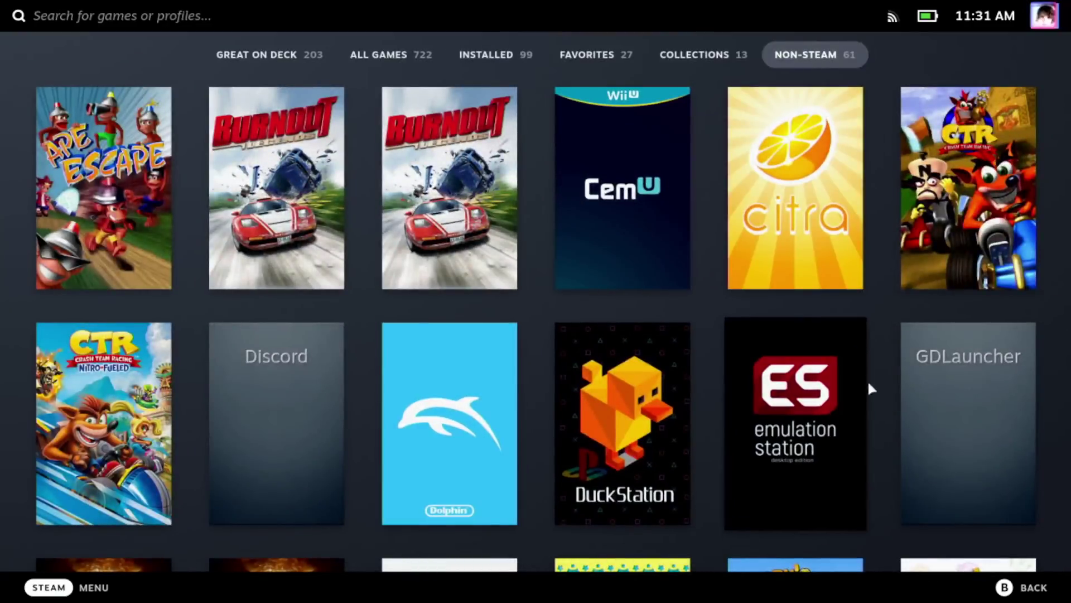
{"action": "left_click", "coordinate": [961, 398]}
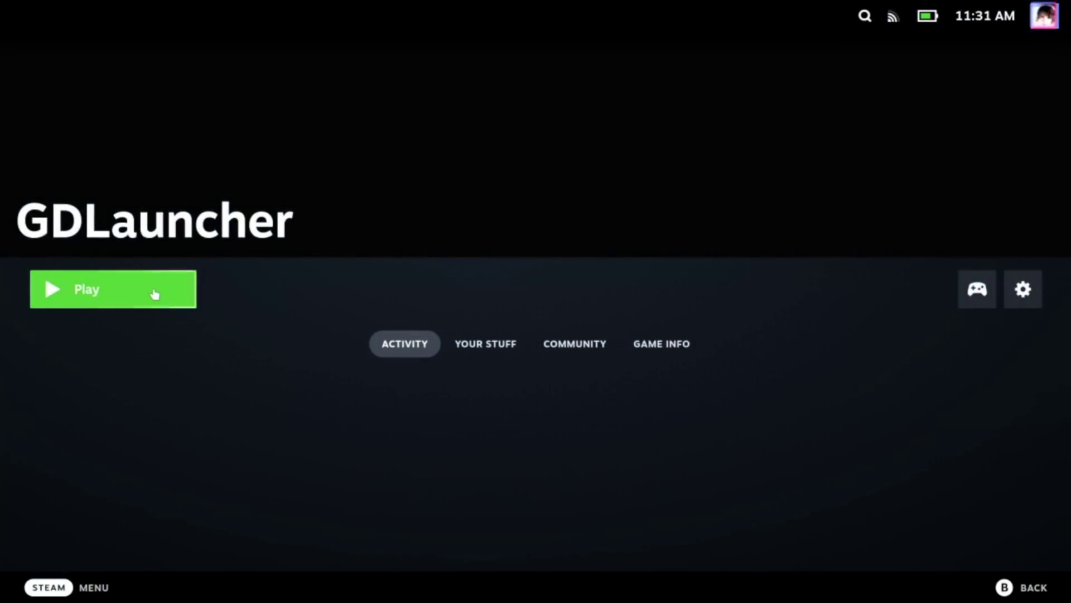
- Launch GDLauncher's Minecraft instance and load into a singleplayer world
{"action": "key", "text": "Return"}
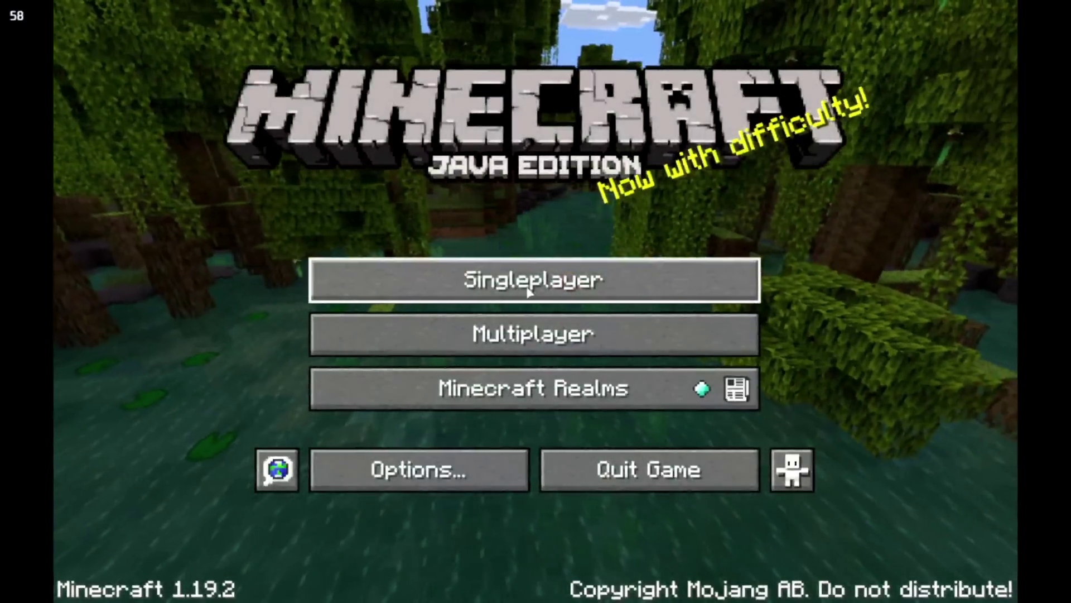
{"action": "left_click", "coordinate": [529, 287]}
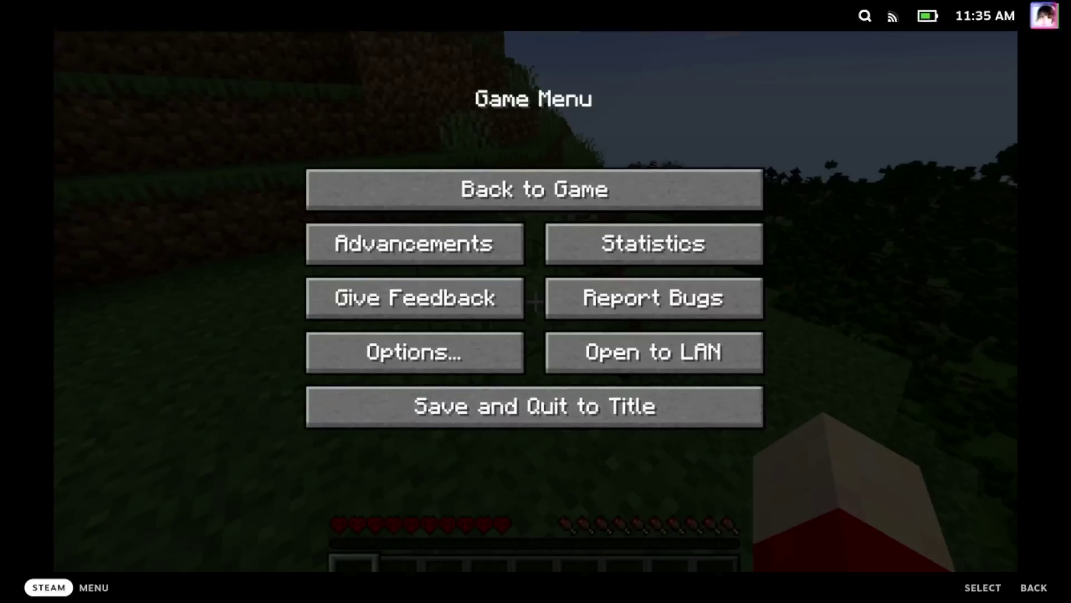
{"action": "key", "text": "super"}
- Save GDLauncher's controls as a new Minecraft layout described as autojump on, sneak on toggle
{"action": "key", "text": "Return"}
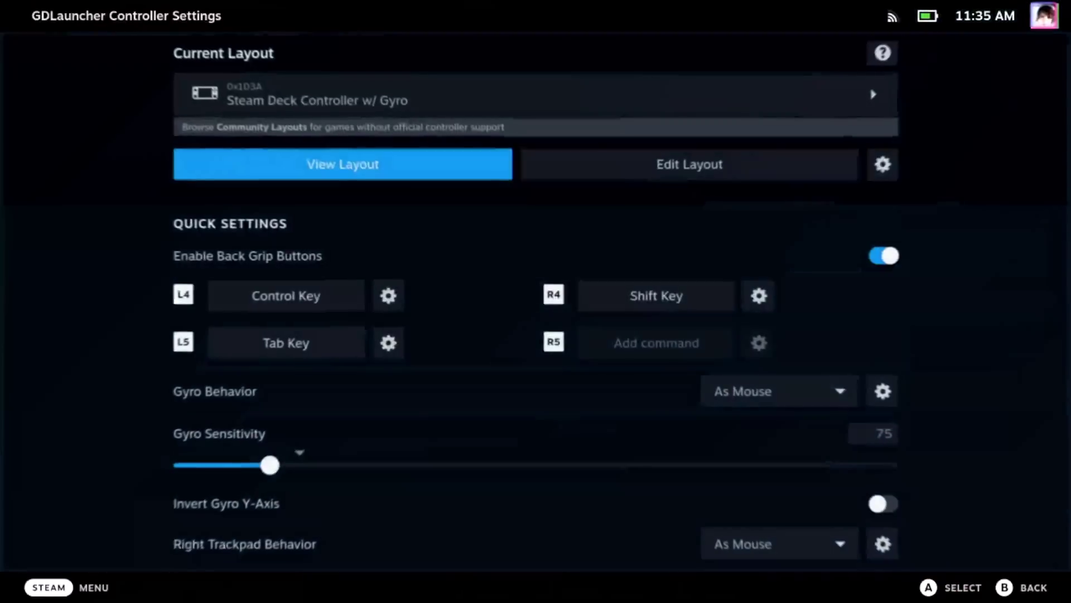
{"action": "key", "text": "Down"}
{"action": "key", "text": "Up"}
{"action": "key", "text": "Up"}
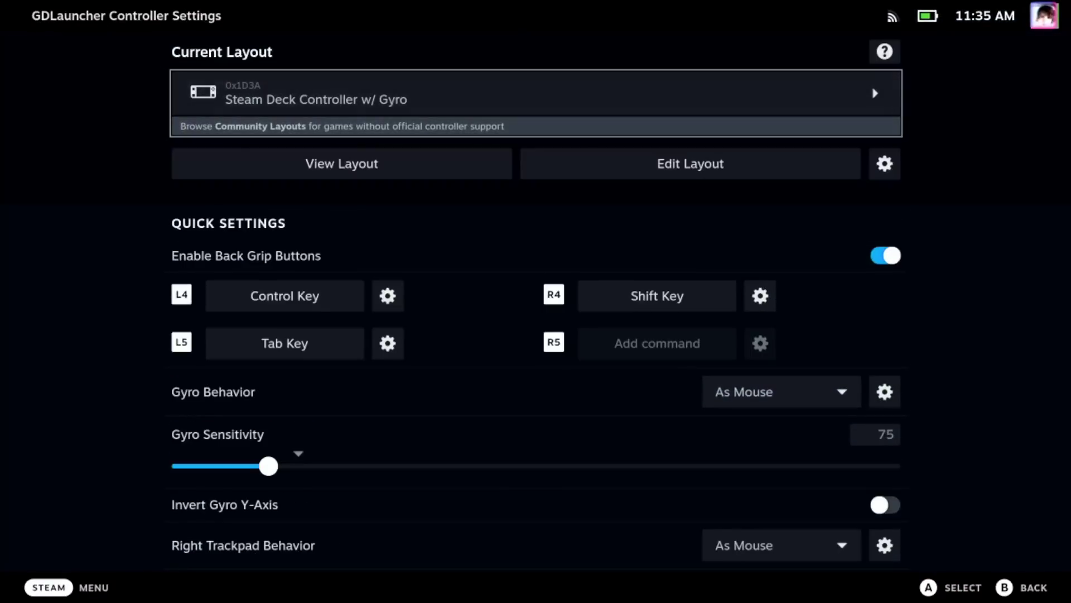
{"action": "key", "text": "Return"}
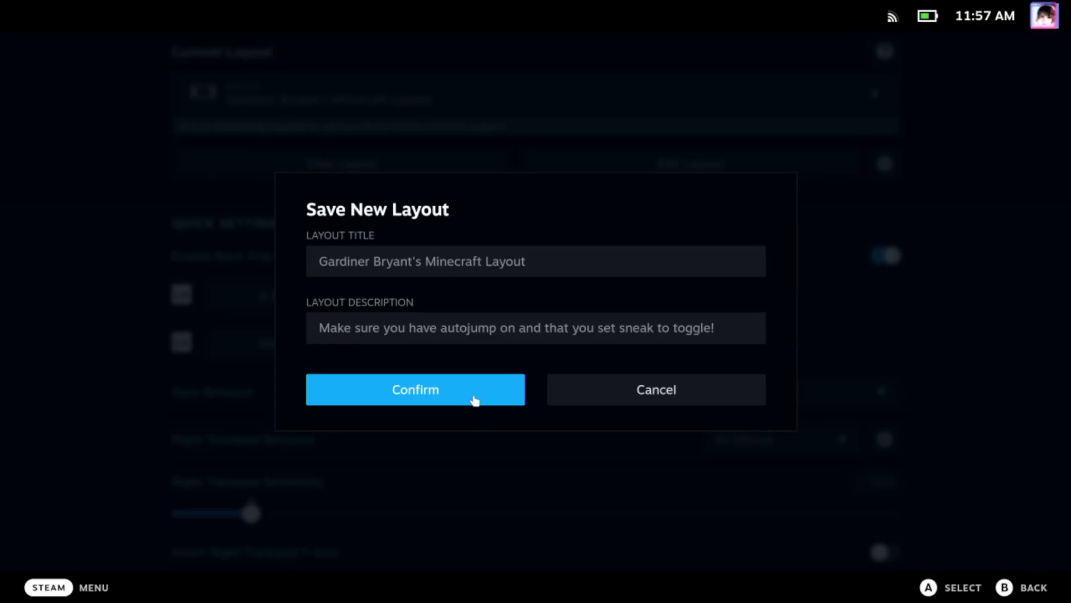
{"action": "left_click", "coordinate": [443, 392]}
{"action": "key", "text": "Up"}
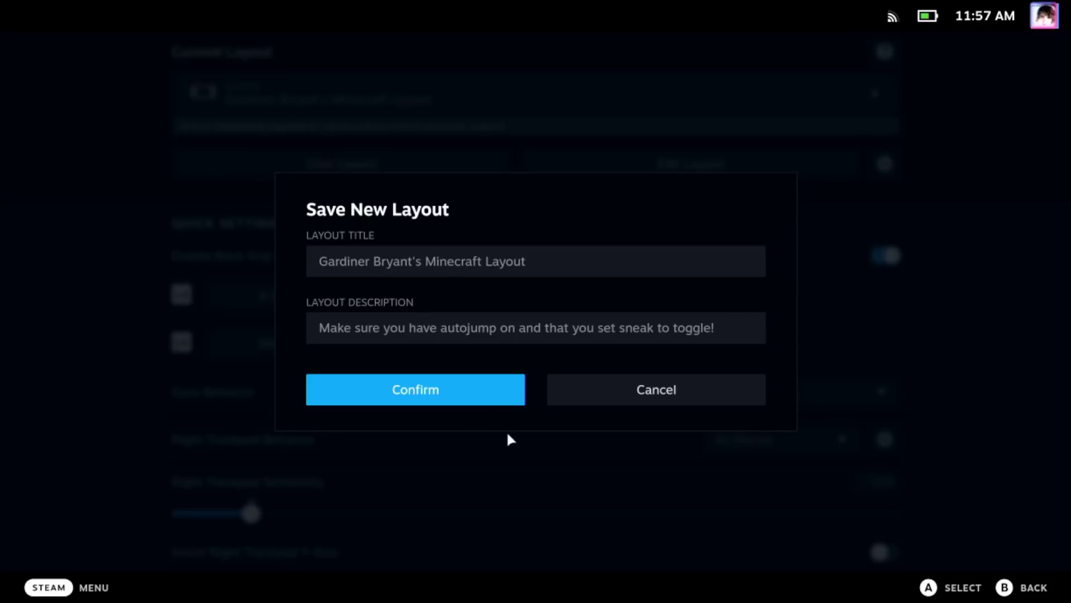